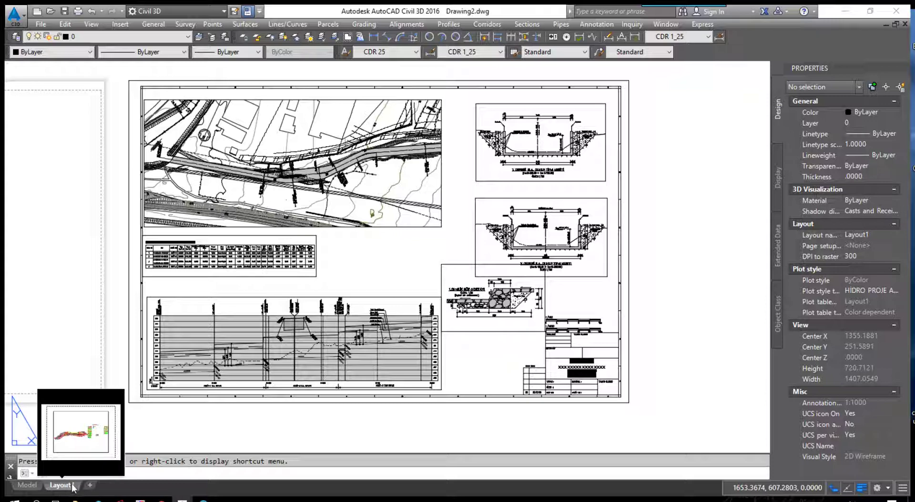
# Rename the Layout1 tab to 'PLAN 0+000-0+500'.
pyautogui.click(75, 490)
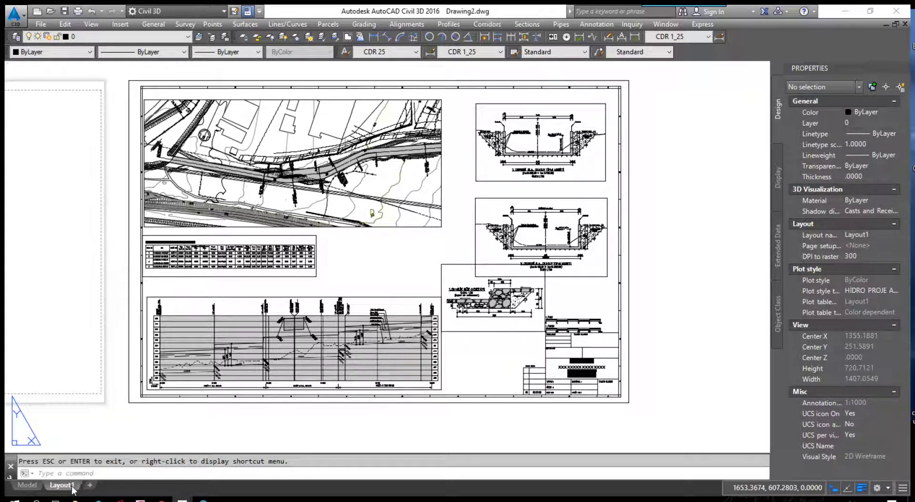
pyautogui.rightClick(73, 490)
pyautogui.click(112, 337)
pyautogui.write('PLAN 0+000-0+500')
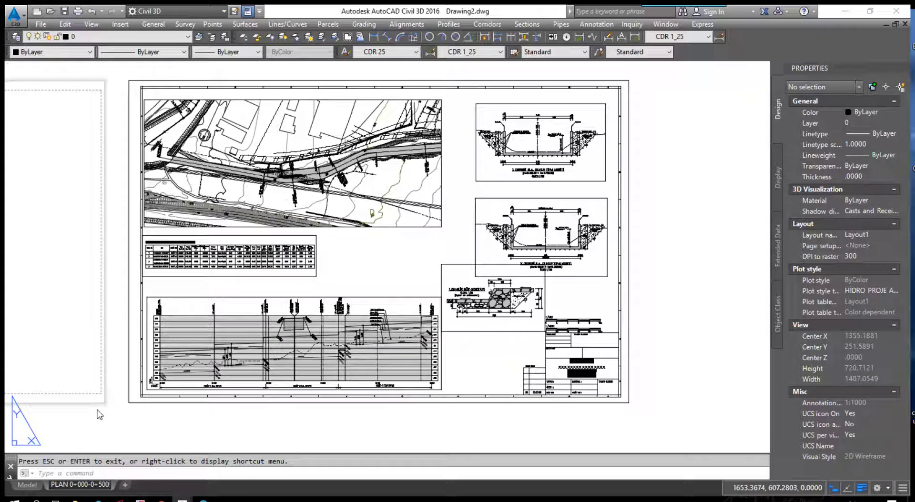
pyautogui.click(95, 418)
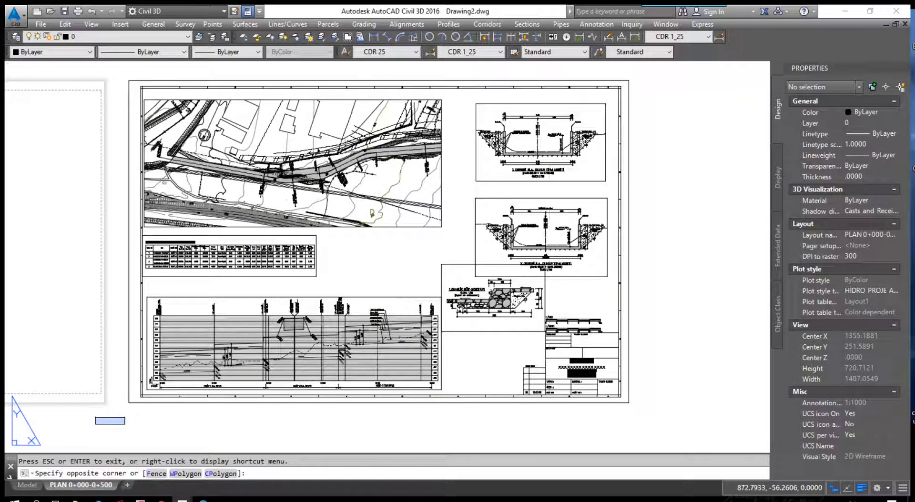
pyautogui.click(125, 424)
pyautogui.scroll(5, 576, 361)
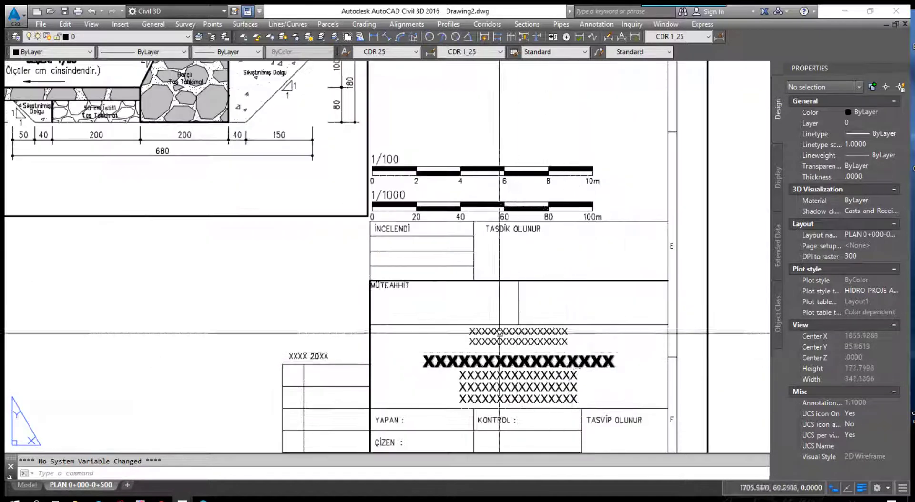
pyautogui.click(510, 366)
pyautogui.write('o')
pyautogui.press('Return')
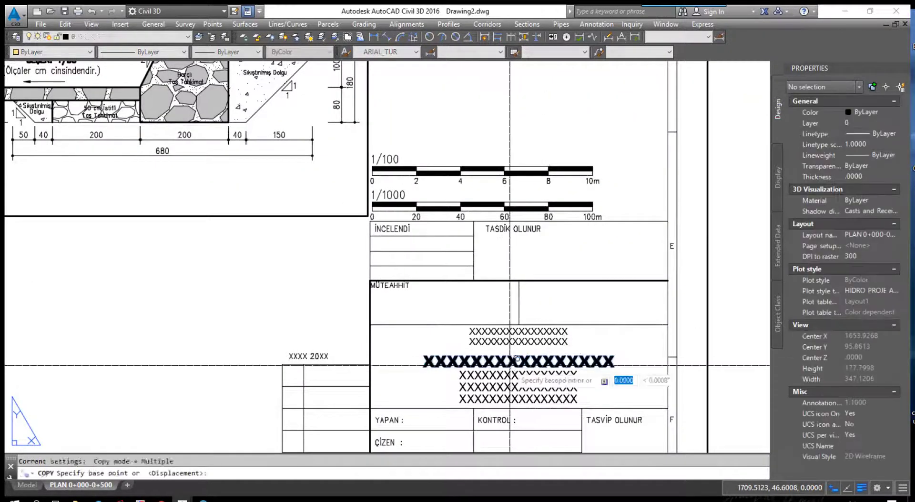
pyautogui.click(510, 366)
pyautogui.scroll(-5, 516, 333)
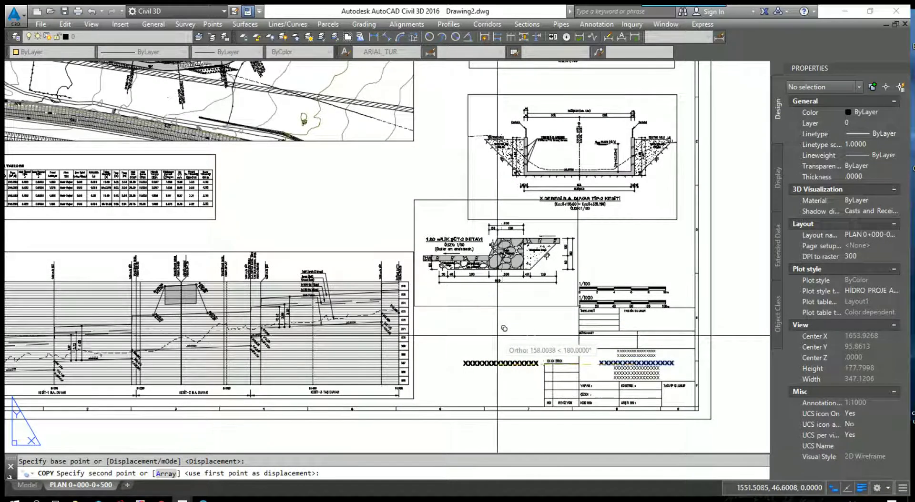
pyautogui.press('F8')
pyautogui.scroll(2, 428, 238)
pyautogui.scroll(-3, 429, 238)
pyautogui.scroll(5, 449, 241)
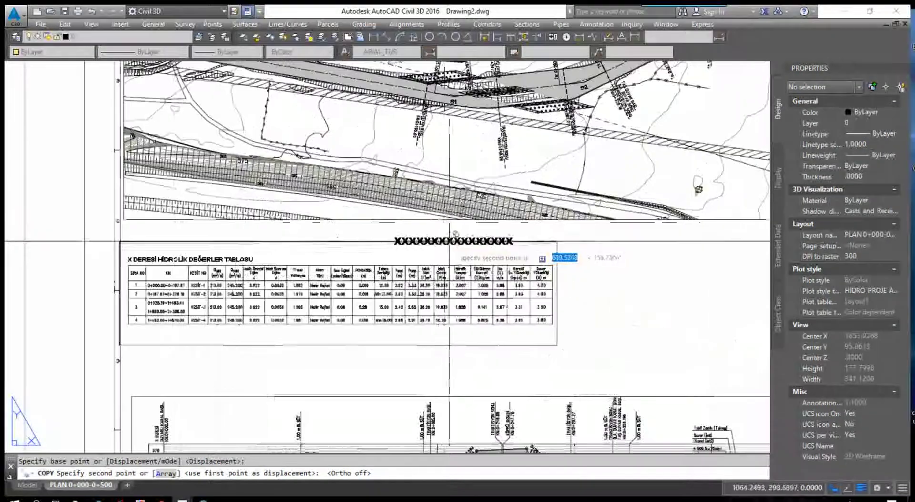
pyautogui.click(465, 151)
pyautogui.moveTo(482, 136); pyautogui.dragTo(456, 260, button='middle')
pyautogui.press('Escape')
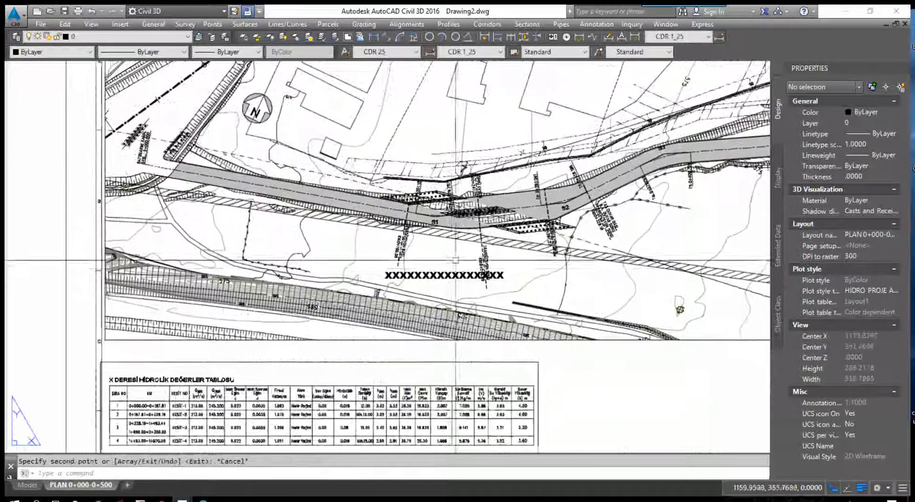
pyautogui.doubleClick(449, 277)
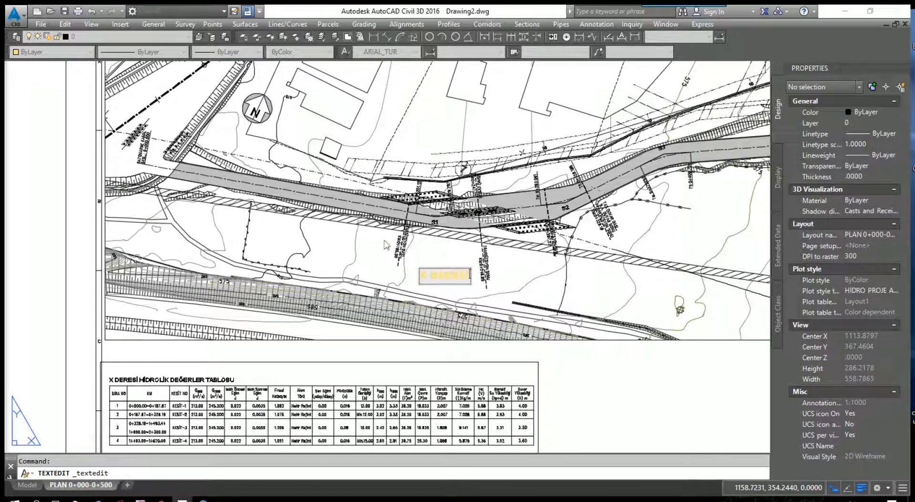
pyautogui.press('Escape')
pyautogui.click(443, 275)
pyautogui.write('m')
pyautogui.press('Return')
pyautogui.click(423, 267)
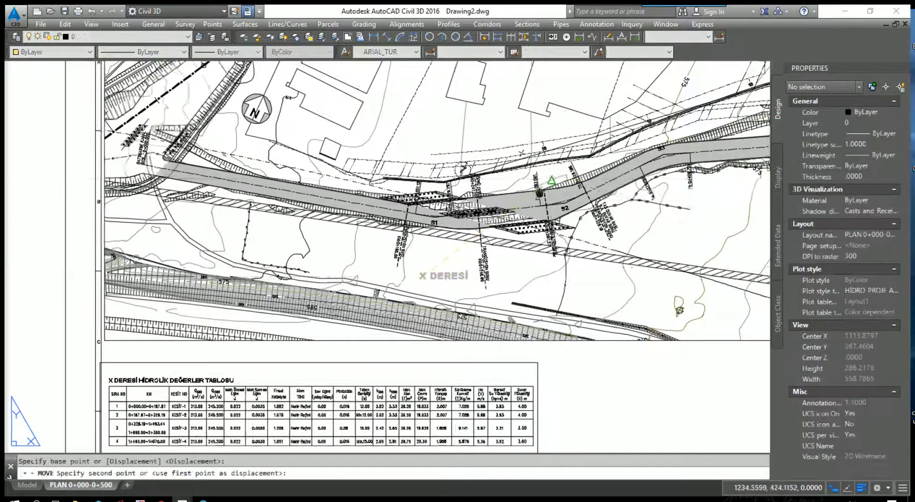
pyautogui.scroll(2, 540, 192)
pyautogui.scroll(2, 534, 245)
pyautogui.scroll(2, 410, 352)
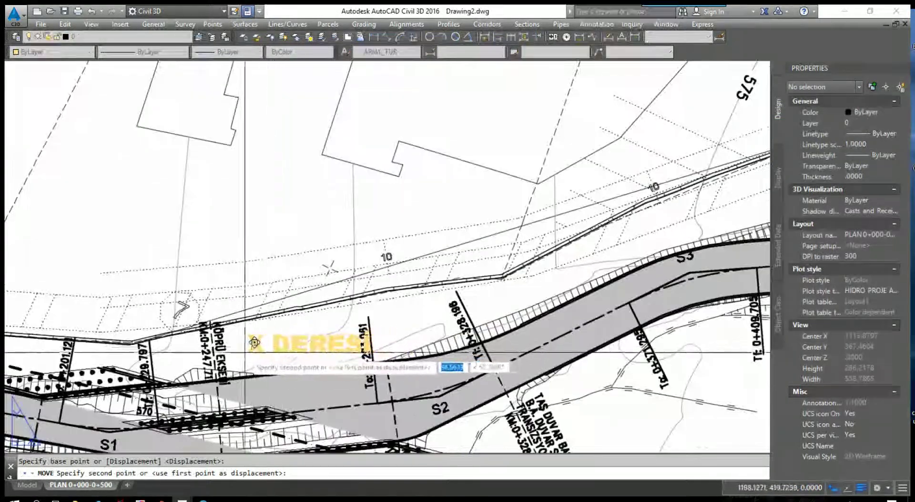
pyautogui.scroll(-3, 255, 342)
pyautogui.click(271, 342)
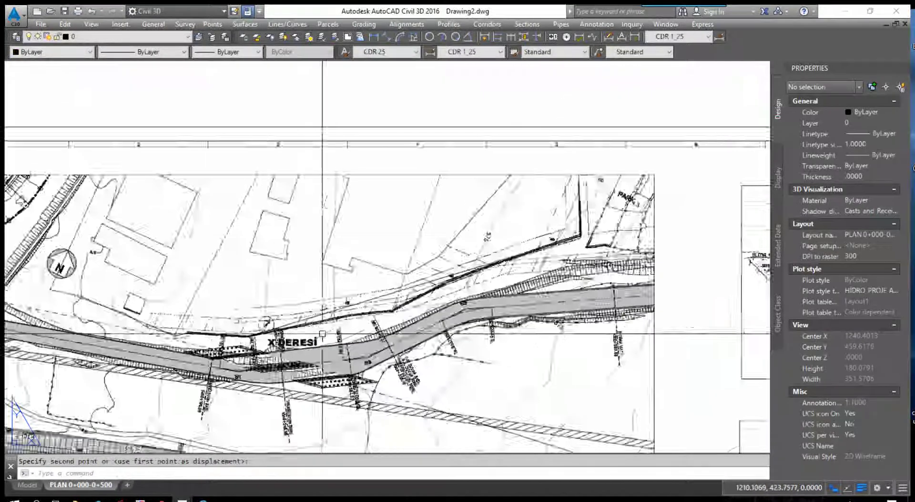
pyautogui.scroll(-3, 322, 333)
pyautogui.scroll(3, 334, 324)
pyautogui.scroll(2, 268, 314)
pyautogui.click(268, 314)
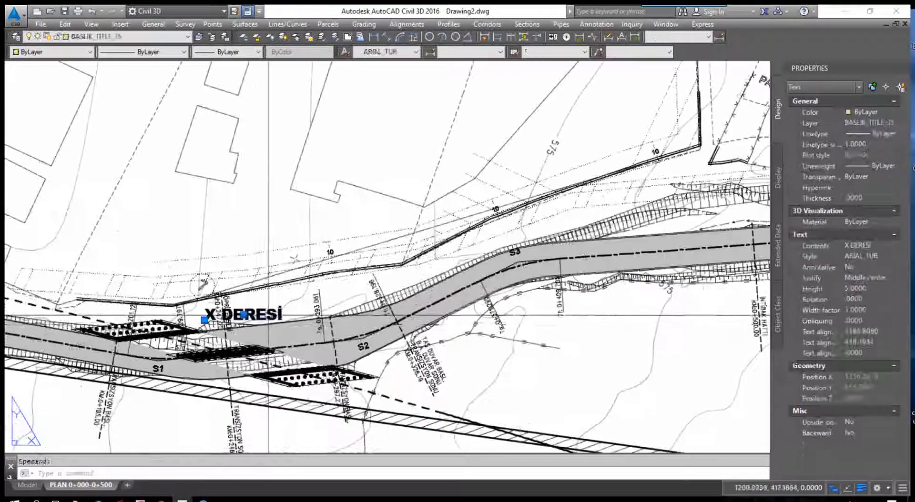
pyautogui.press('Delete')
# Draw a three-point LINE beside the buildings above the road on the plan.
pyautogui.scroll(-3, 343, 250)
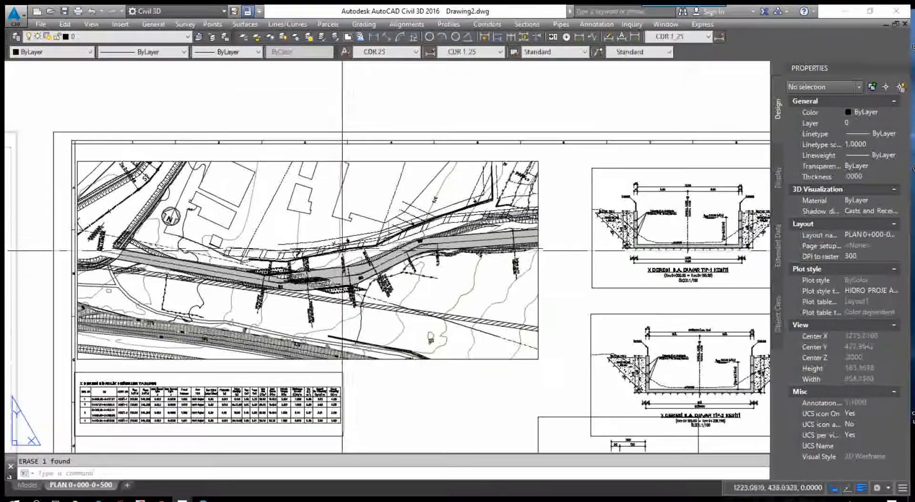
pyautogui.write('l')
pyautogui.press('Return')
pyautogui.scroll(3, 387, 236)
pyautogui.click(323, 193)
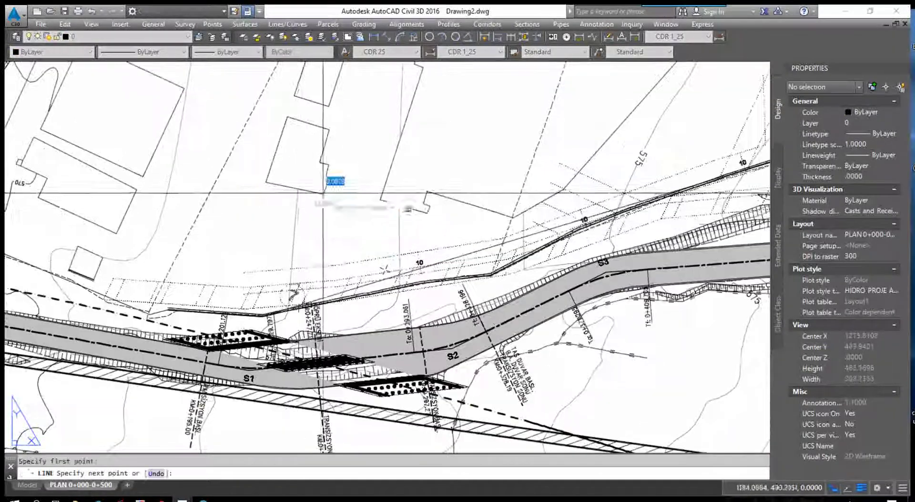
pyautogui.click(380, 199)
pyautogui.click(428, 212)
pyautogui.press('Escape')
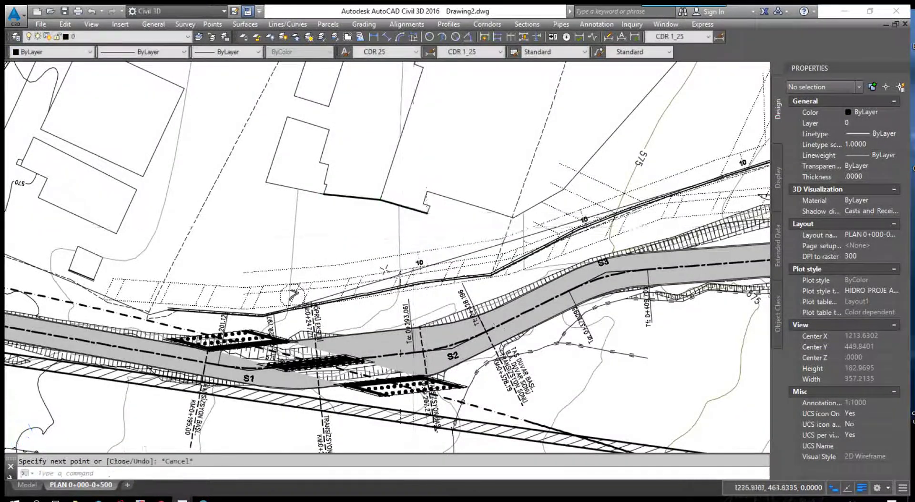
# Select the newly drawn line to check it, then clear the selection.
pyautogui.scroll(-3, 384, 269)
pyautogui.scroll(-2, 384, 269)
pyautogui.click(439, 158)
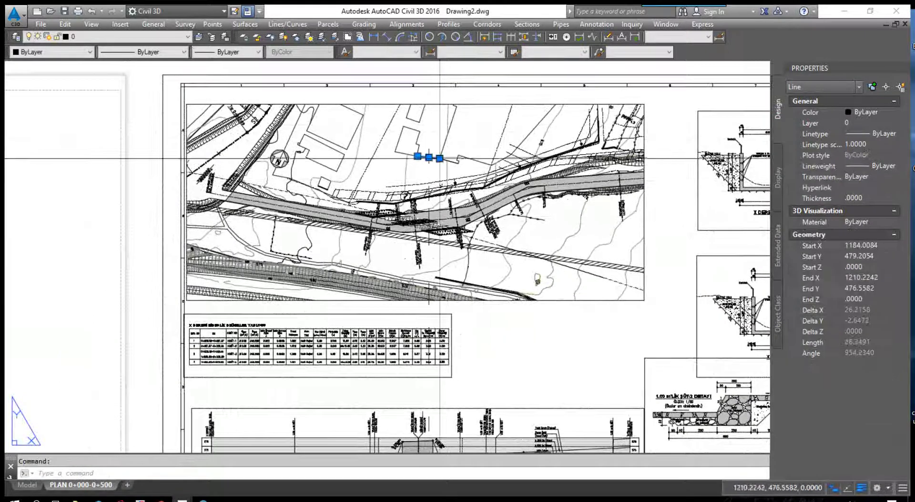
pyautogui.press('Escape')
pyautogui.click(450, 141)
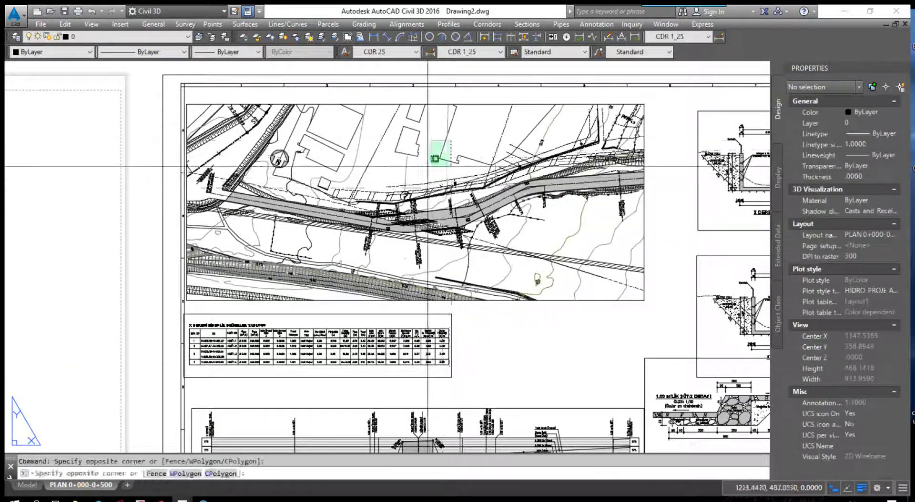
pyautogui.press('Escape')
pyautogui.scroll(-2, 440, 203)
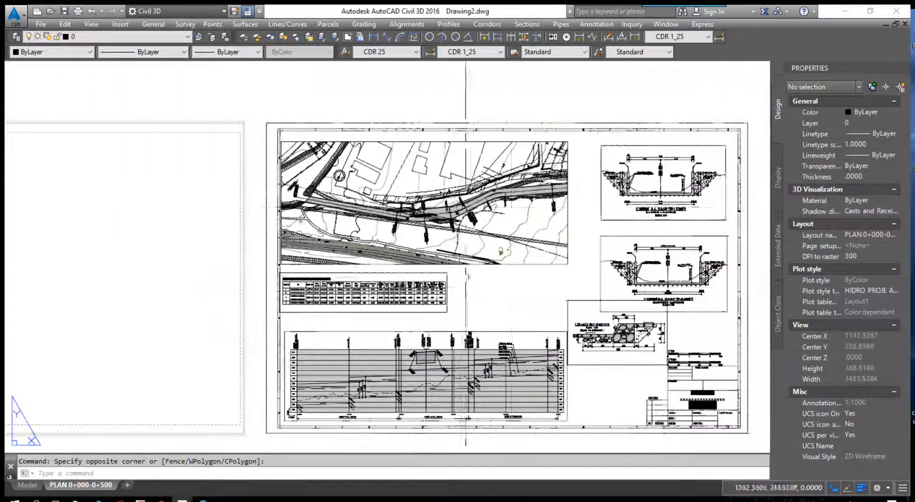
pyautogui.click(621, 237)
pyautogui.press('Escape')
pyautogui.click(579, 300)
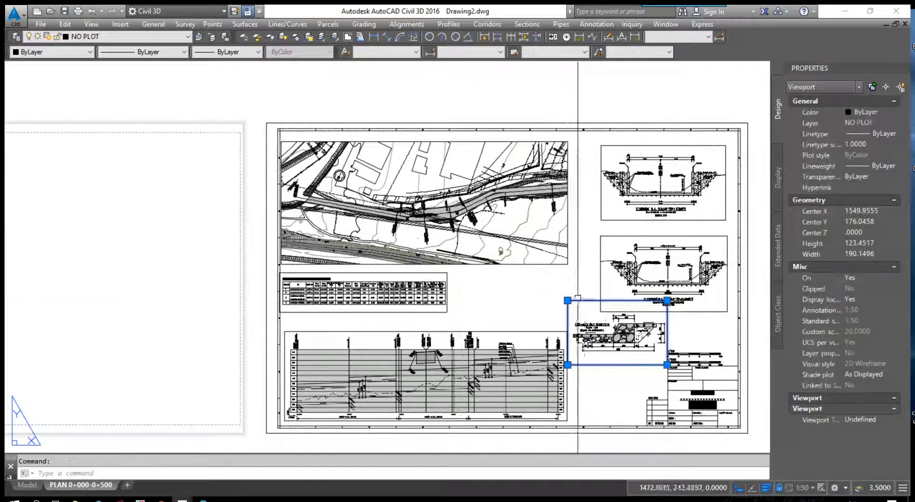
pyautogui.write('m')
pyautogui.press('Return')
pyautogui.click(574, 332)
pyautogui.scroll(2, 422, 210)
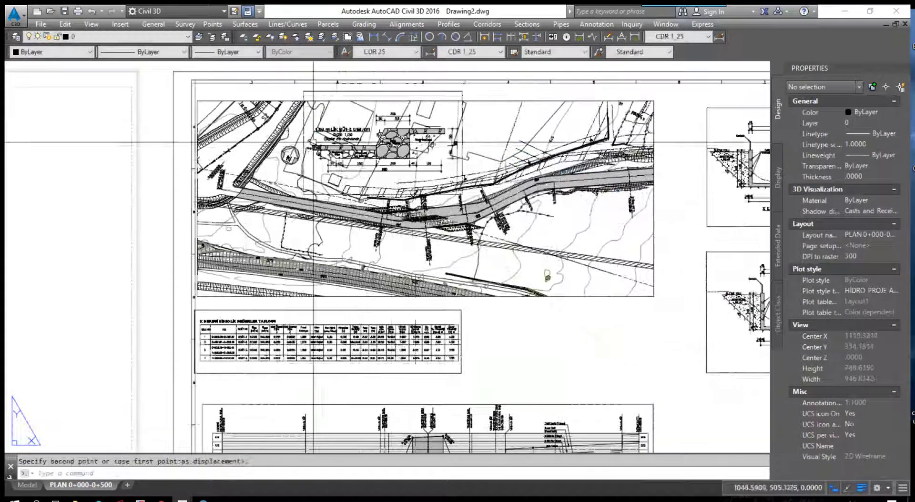
pyautogui.click(313, 141)
pyautogui.scroll(-2, 496, 162)
pyautogui.scroll(2, 519, 211)
pyautogui.click(519, 211)
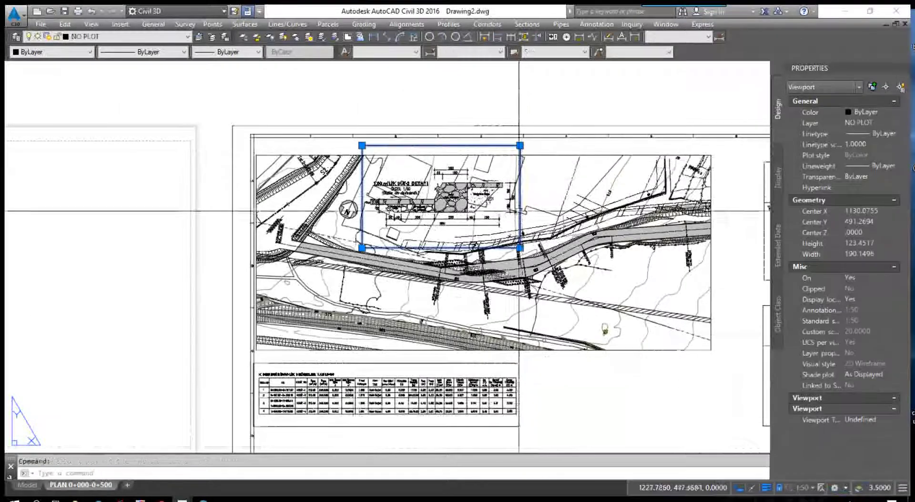
pyautogui.moveTo(519, 211); pyautogui.dragTo(482, 179, button='middle')
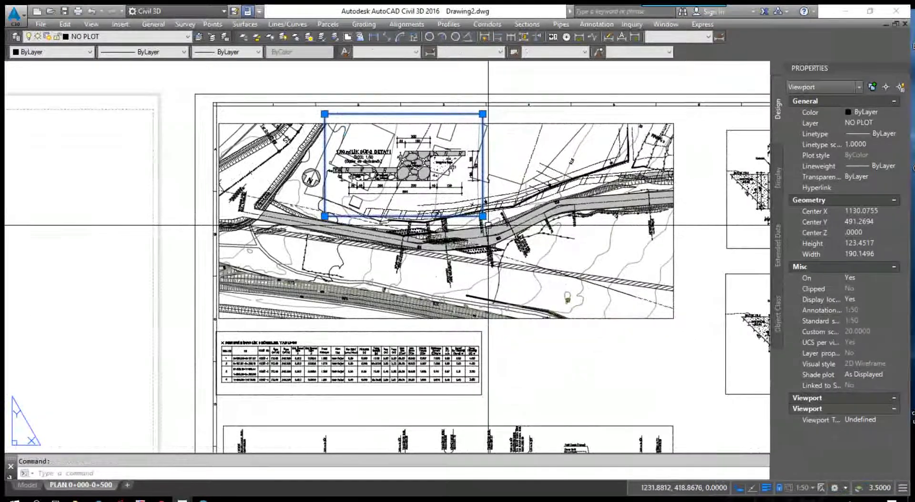
pyautogui.scroll(-2, 469, 199)
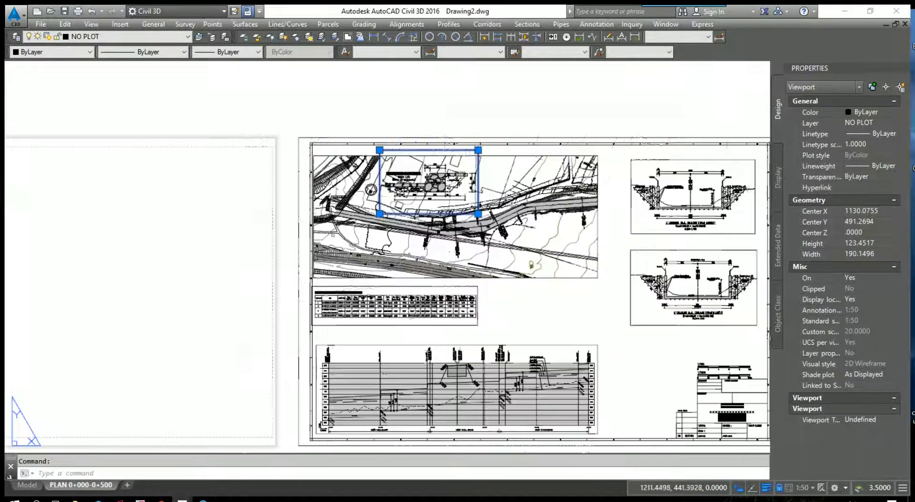
pyautogui.scroll(2, 453, 212)
pyautogui.press('Escape')
pyautogui.scroll(-3, 444, 223)
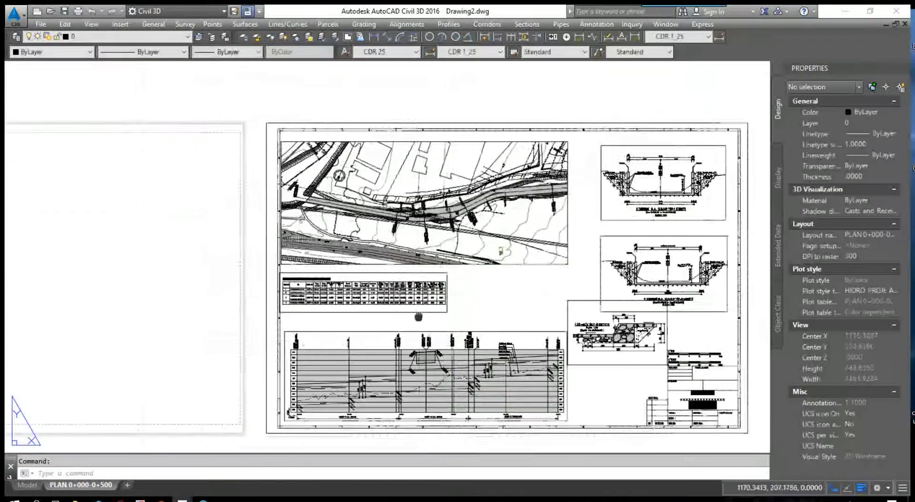
pyautogui.scroll(1, 444, 223)
# Pick the 3.50 dimension inside the profile viewport, then return to paper space.
pyautogui.scroll(2, 445, 267)
pyautogui.scroll(1, 451, 275)
pyautogui.scroll(1, 451, 276)
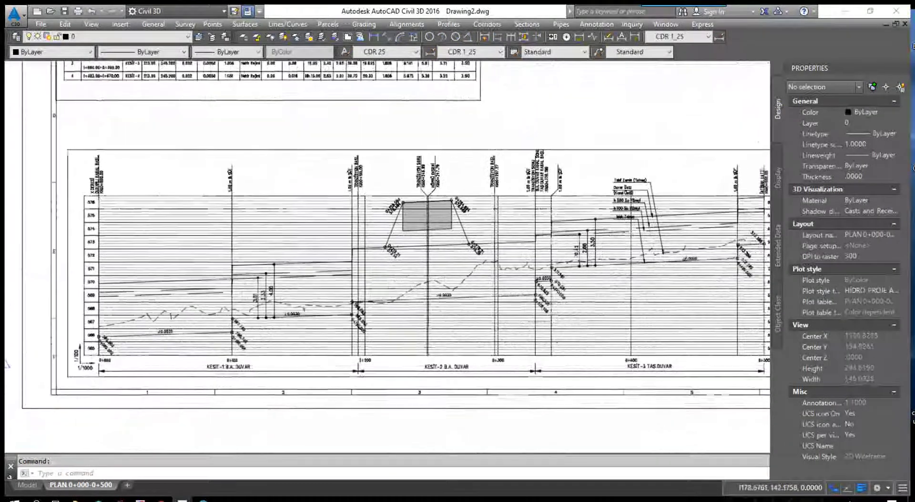
pyautogui.scroll(-1, 406, 273)
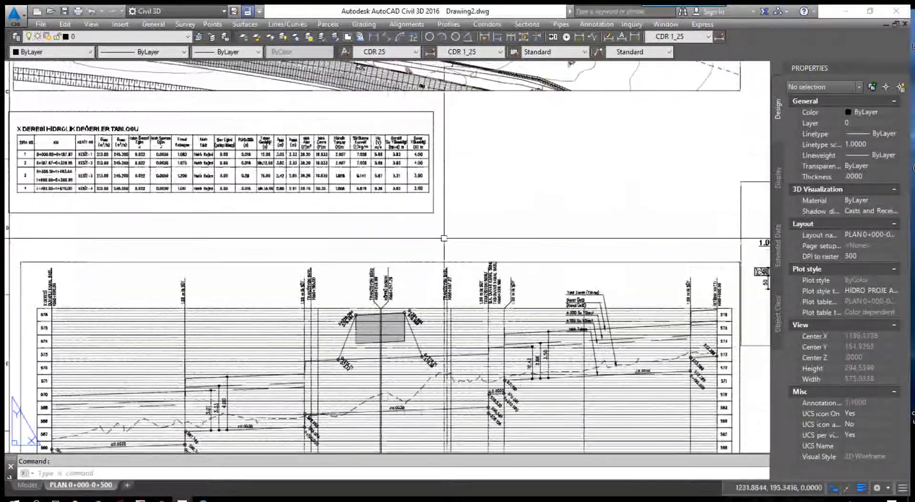
pyautogui.doubleClick(551, 352)
pyautogui.click(549, 356)
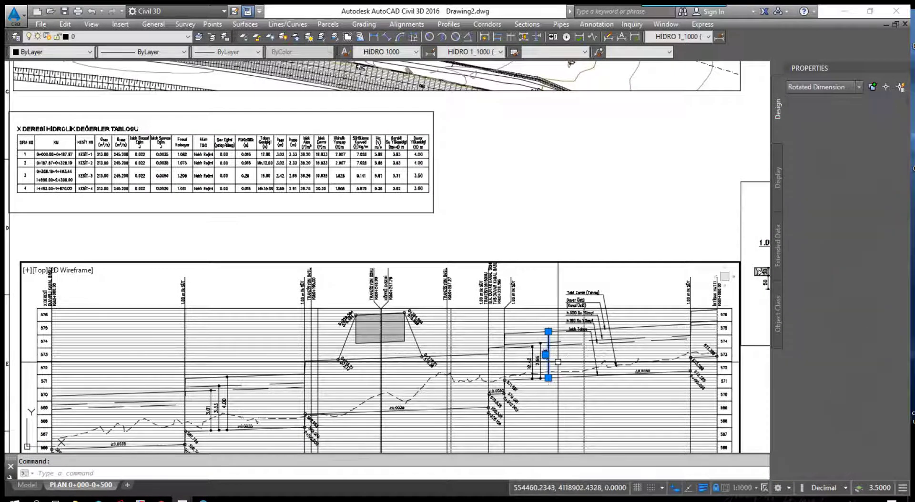
pyautogui.doubleClick(553, 237)
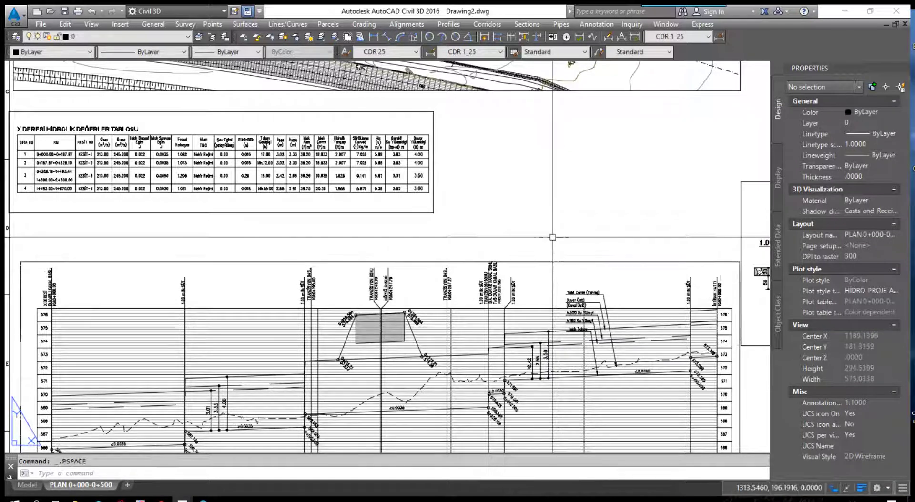
# Paste the 3.50 dimension above the profile and stretch it to measure 6.89.
pyautogui.hotkey('ctrl', 'v')
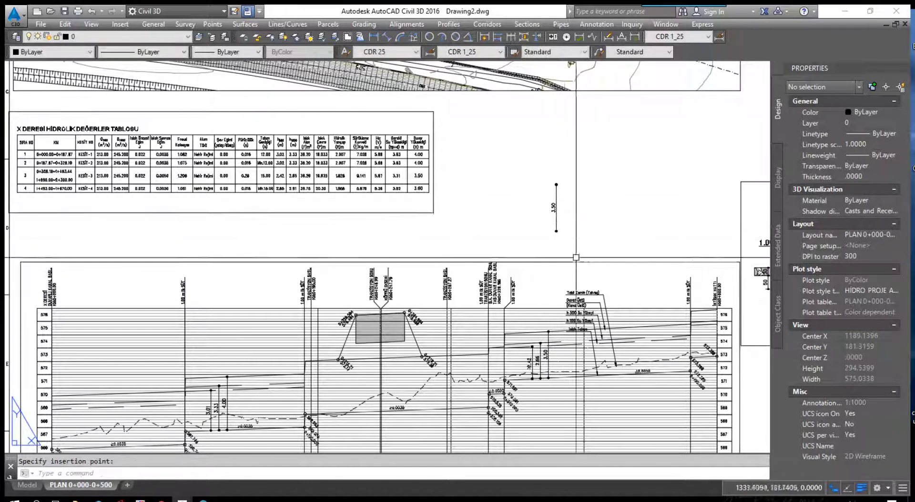
pyautogui.click(576, 257)
pyautogui.moveTo(572, 238); pyautogui.dragTo(548, 205)
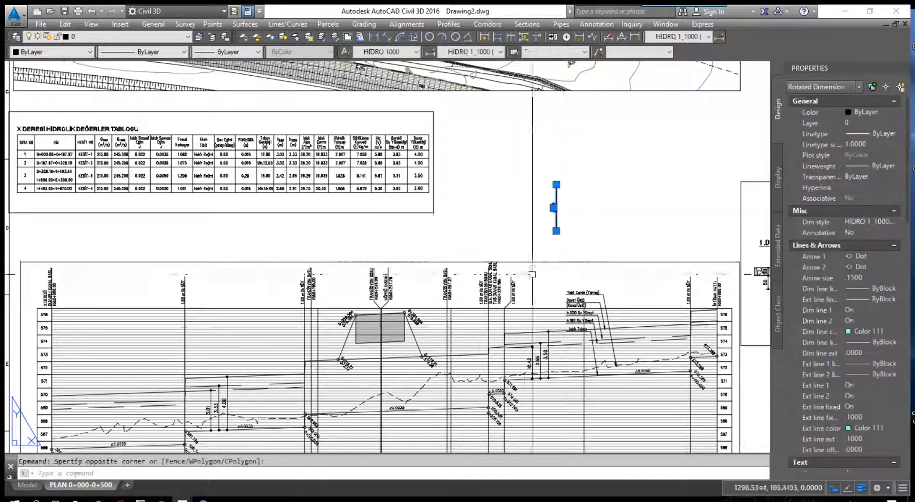
pyautogui.click(555, 231)
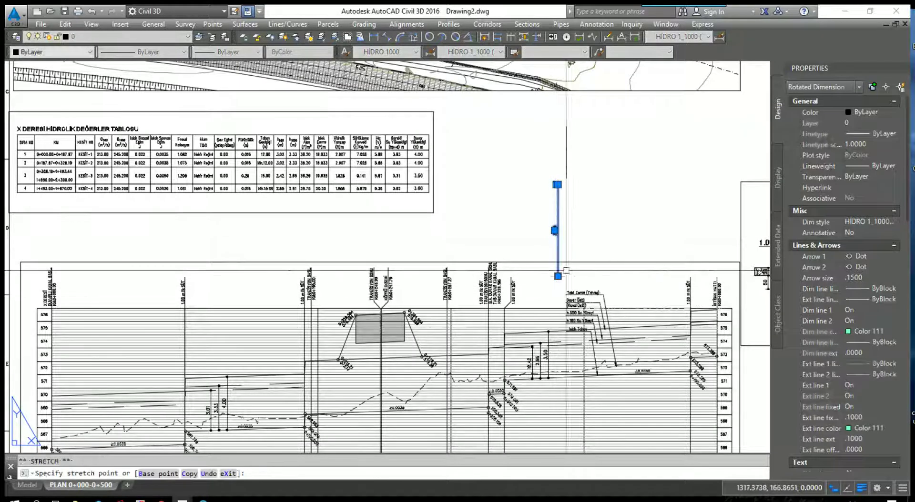
pyautogui.click(567, 271)
pyautogui.click(597, 240)
# Select and delete the temporary 6.89 dimension.
pyautogui.press('Escape')
pyautogui.click(494, 235)
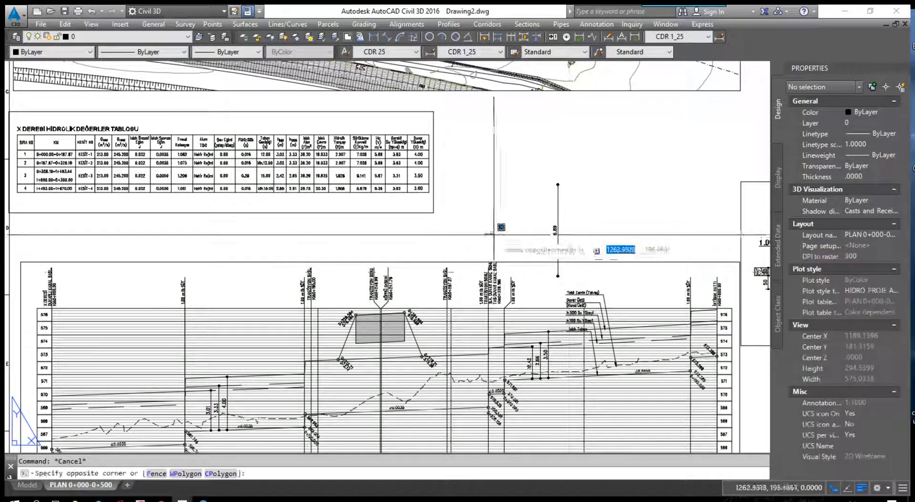
pyautogui.click(467, 286)
pyautogui.press('Escape')
pyautogui.click(343, 231)
pyautogui.click(575, 264)
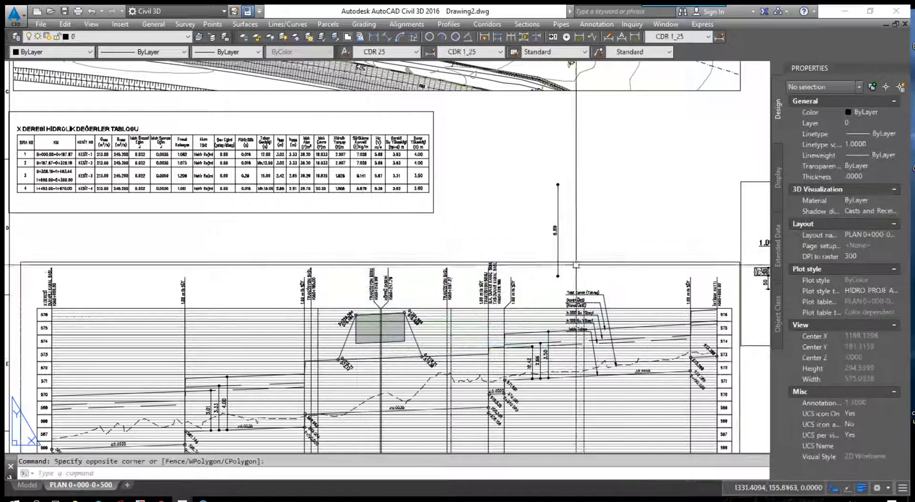
pyautogui.click(548, 215)
pyautogui.press('Delete')
# Reframe the sheet and activate the hydraulic table viewport for editing.
pyautogui.scroll(-4, 418, 228)
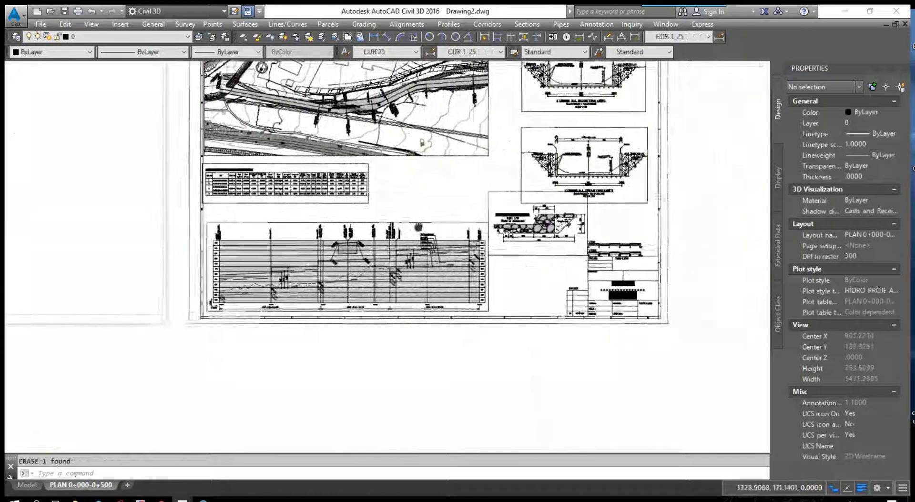
pyautogui.moveTo(419, 227); pyautogui.dragTo(414, 226, button='middle')
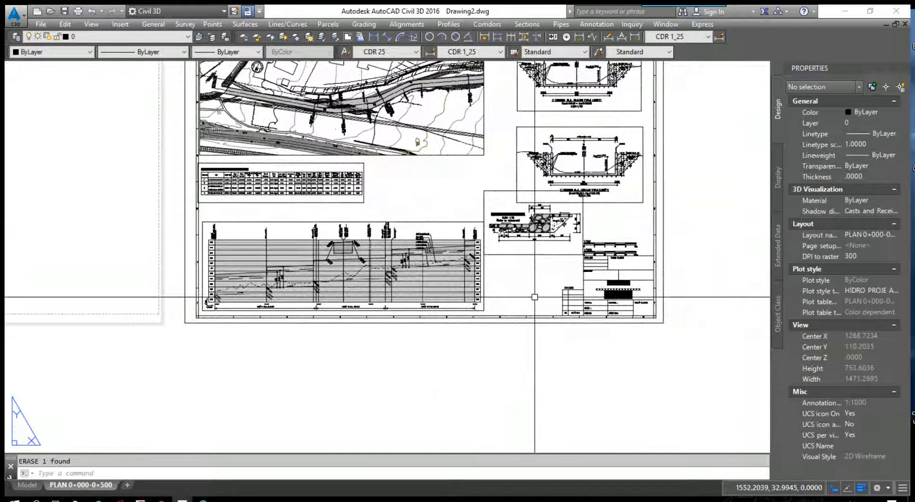
pyautogui.click(333, 204)
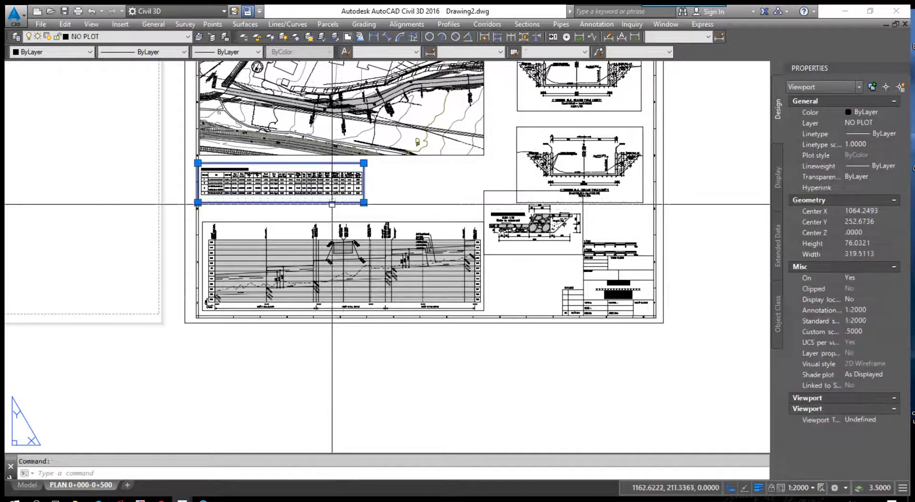
pyautogui.scroll(2, 239, 149)
pyautogui.doubleClick(241, 205)
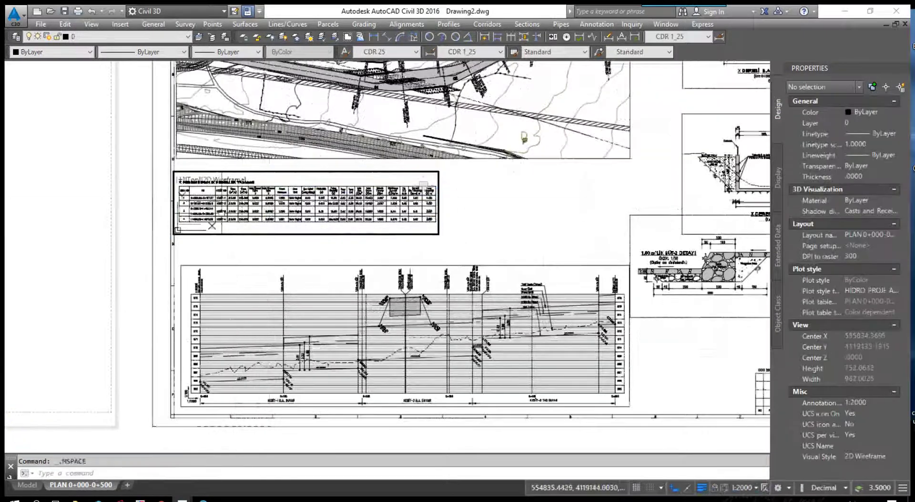
# Pan inside the viewport until the hydraulic values table sits centred.
pyautogui.moveTo(179, 181); pyautogui.dragTo(277, 193, button='middle')
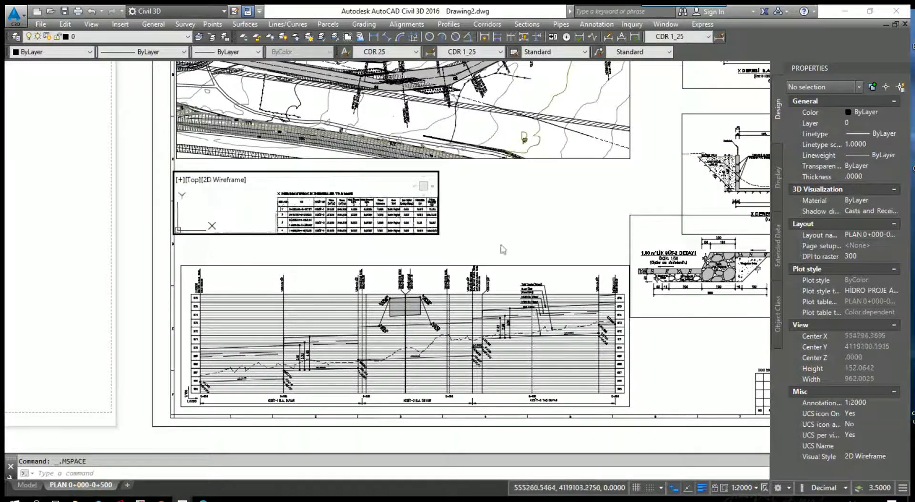
pyautogui.moveTo(340, 213); pyautogui.dragTo(245, 197, button='middle')
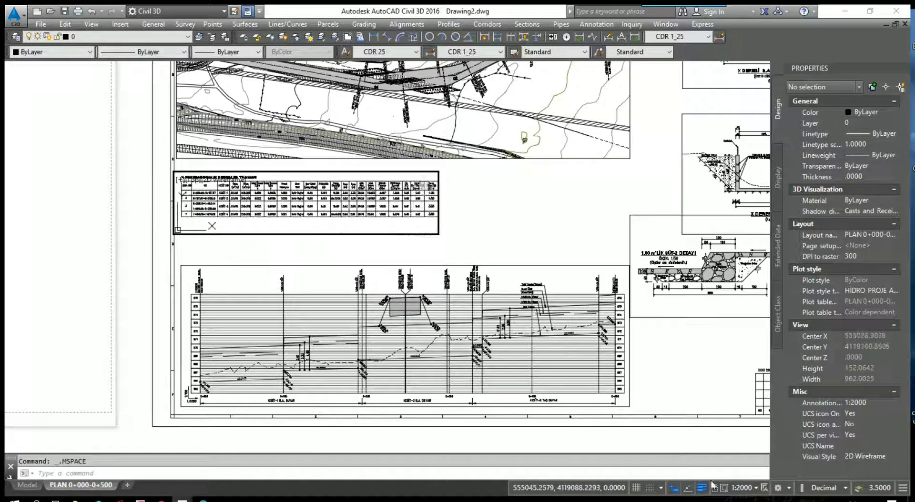
pyautogui.moveTo(393, 244); pyautogui.dragTo(371, 224, button='middle')
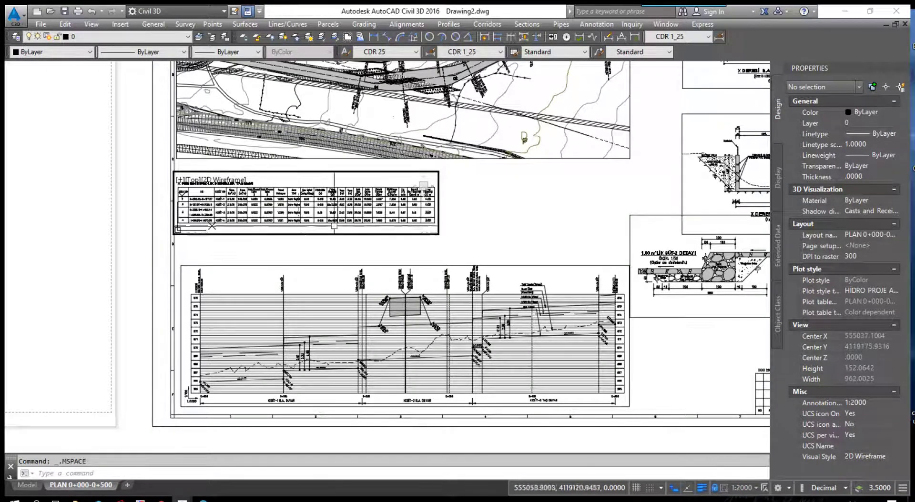
pyautogui.scroll(3, 334, 224)
# Window-select the table, delete its viewport and attempt a paste, then cancel.
pyautogui.click(235, 208)
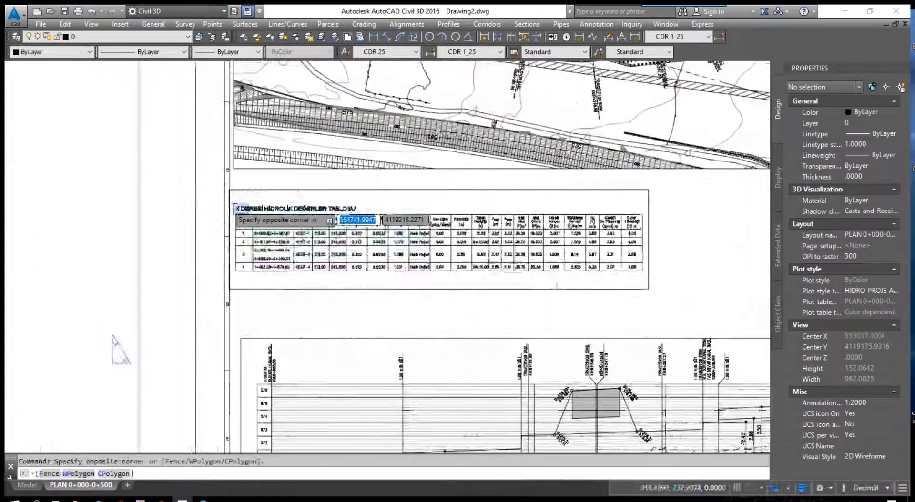
pyautogui.scroll(-2, 432, 261)
pyautogui.click(565, 276)
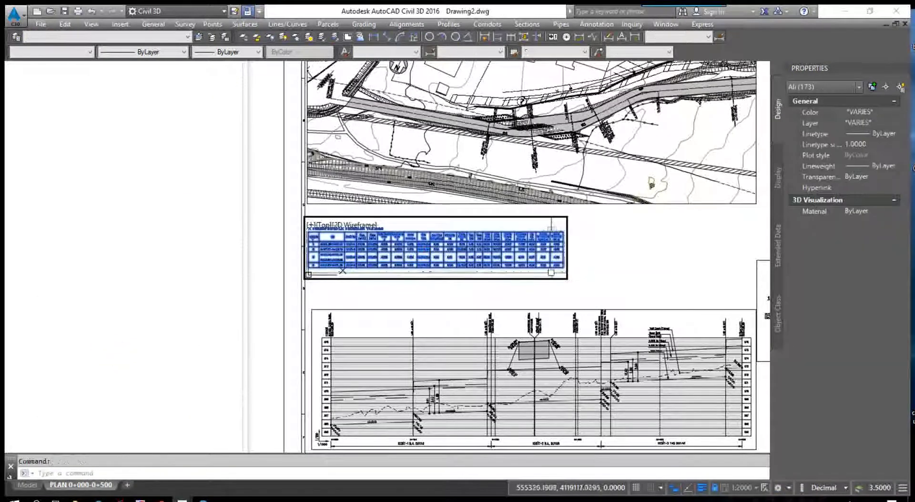
pyautogui.doubleClick(545, 288)
pyautogui.click(535, 400)
pyautogui.click(465, 272)
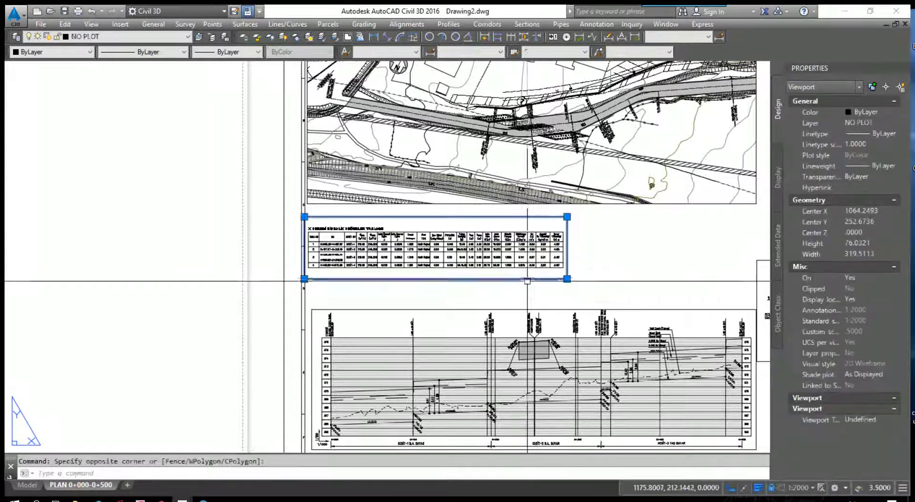
pyautogui.press('Delete')
pyautogui.hotkey('ctrl', 'v')
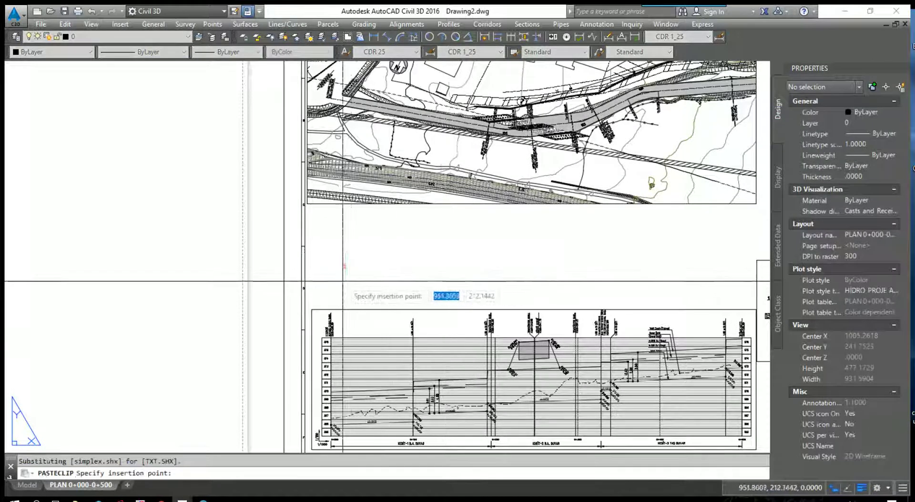
pyautogui.press('Escape')
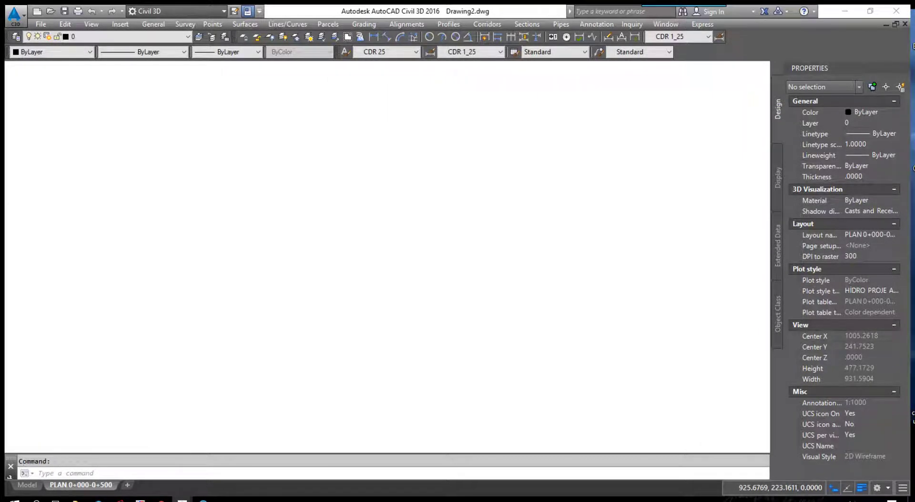
# Copy the table's 173 objects from the restored viewport, delete the viewport and paste them.
pyautogui.doubleClick(321, 272)
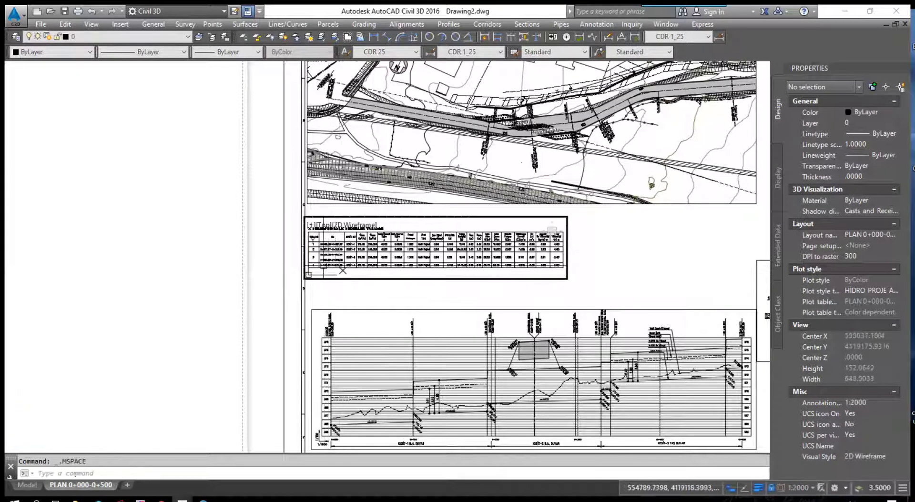
pyautogui.scroll(3, 312, 251)
pyautogui.scroll(-3, 353, 224)
pyautogui.click(327, 205)
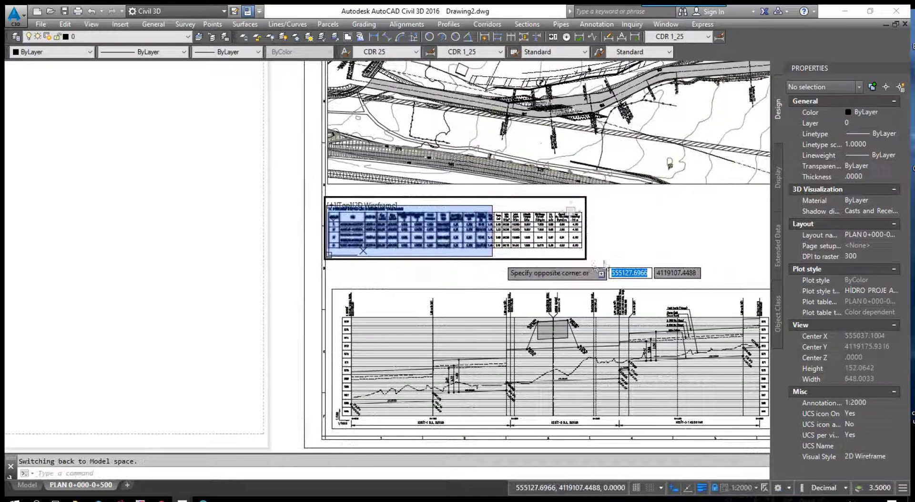
pyautogui.click(579, 242)
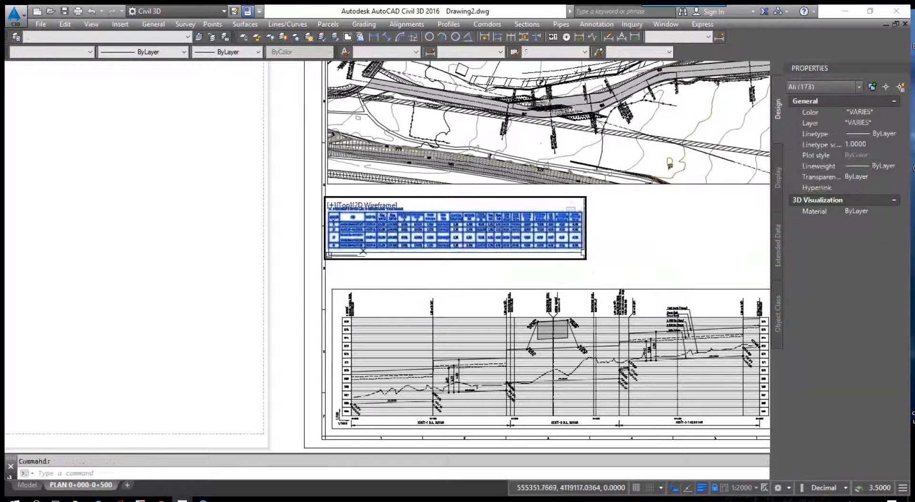
pyautogui.hotkey('ctrl', 'c')
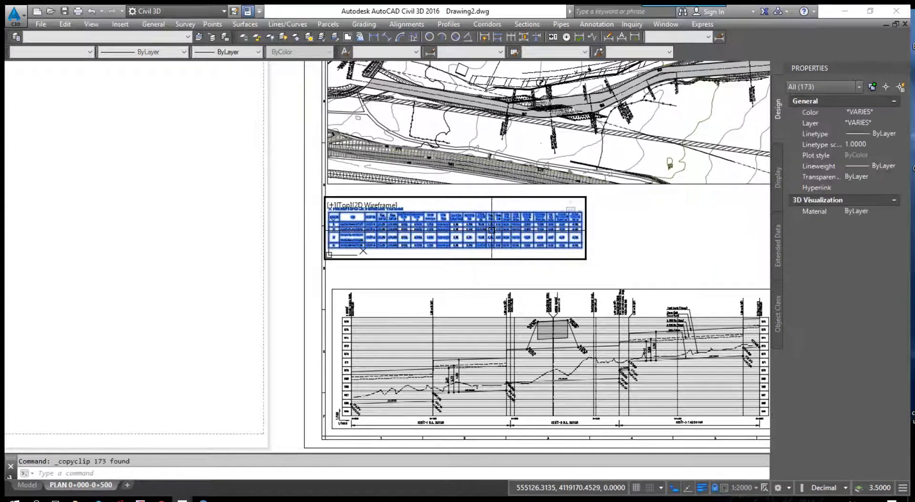
pyautogui.press('Escape')
pyautogui.click(433, 259)
pyautogui.press('Delete')
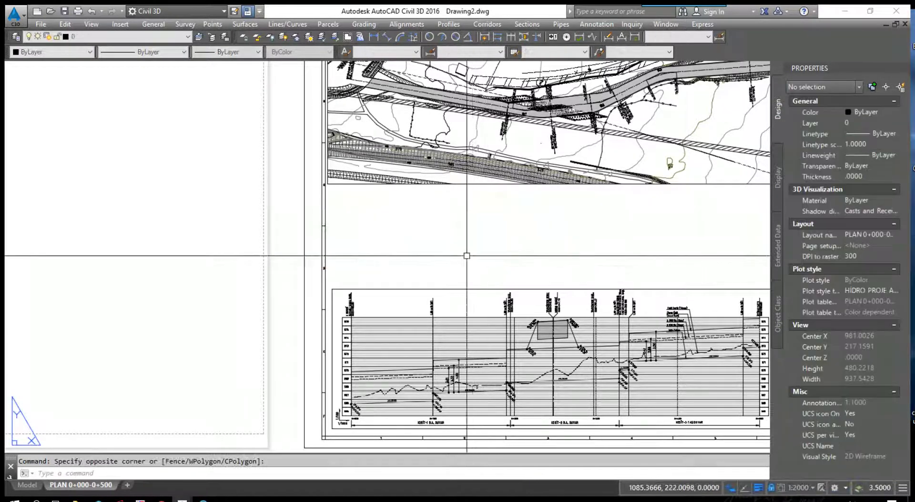
pyautogui.hotkey('ctrl', 'v')
# Drop the pasted table onto the empty left-hand sheet.
pyautogui.scroll(-1, 325, 270)
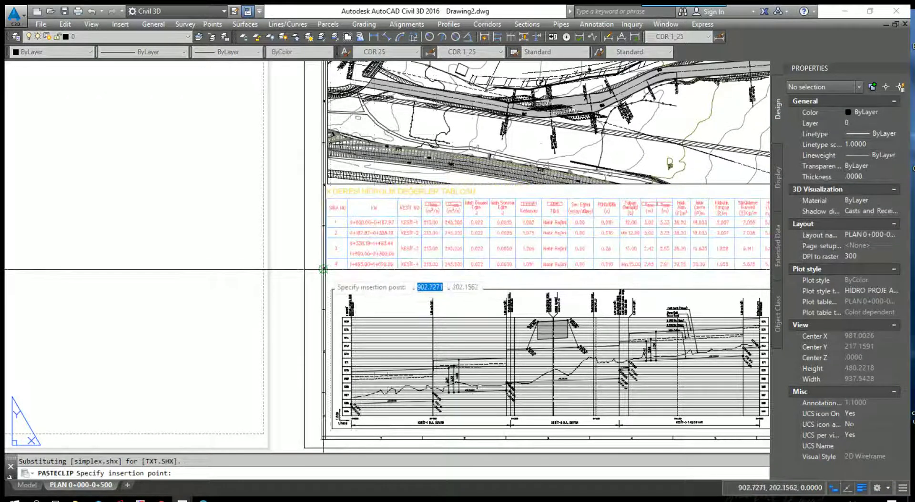
pyautogui.scroll(-1, 325, 271)
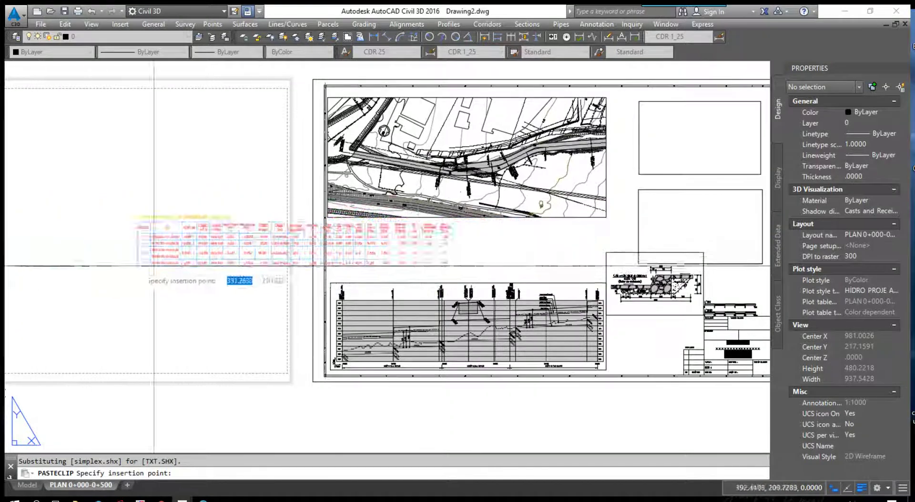
pyautogui.moveTo(157, 271); pyautogui.dragTo(313, 268, button='middle')
pyautogui.click(201, 266)
# Scale the pasted table by 0.5 about its lower-right corner.
pyautogui.click(200, 210)
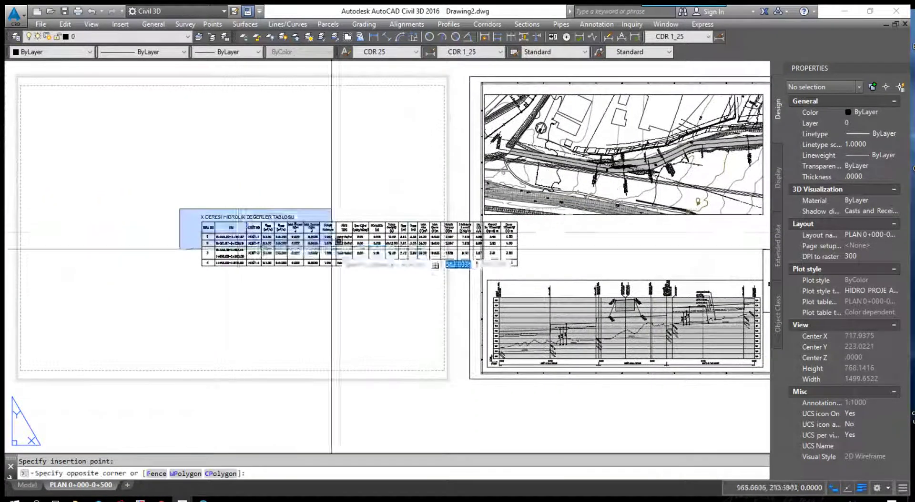
pyautogui.click(522, 267)
pyautogui.write('Spec')
pyautogui.press('Return')
pyautogui.click(517, 265)
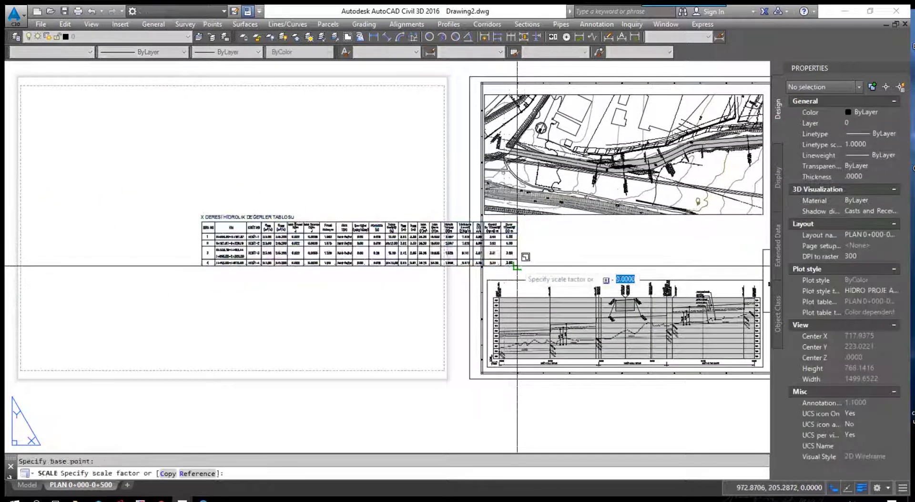
pyautogui.write('.5')
pyautogui.press('Return')
# Move the reduced table onto the main sheet just below the plan view.
pyautogui.click(327, 215)
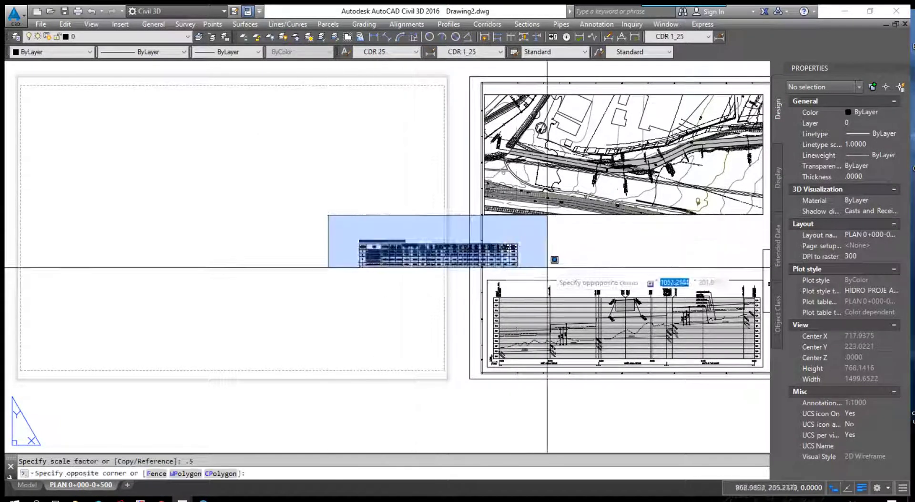
pyautogui.click(504, 284)
pyautogui.write('m')
pyautogui.press('Return')
pyautogui.click(517, 266)
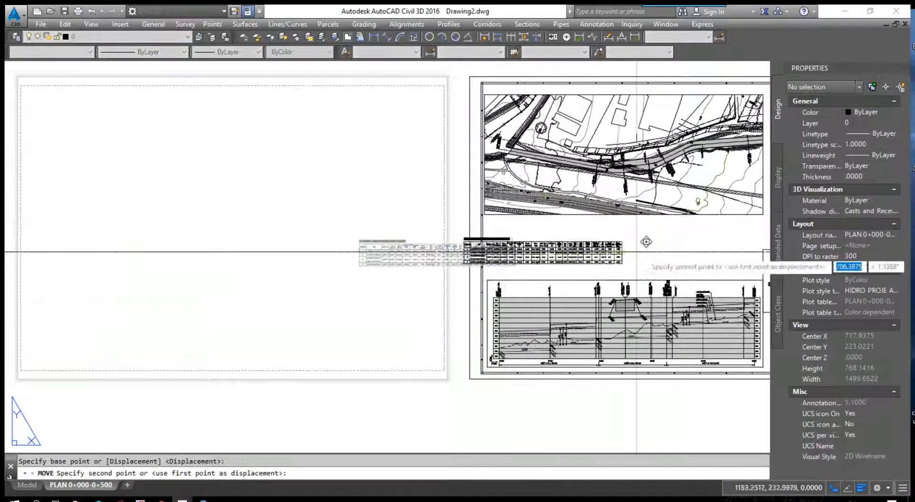
pyautogui.moveTo(518, 266); pyautogui.dragTo(356, 255, button='middle')
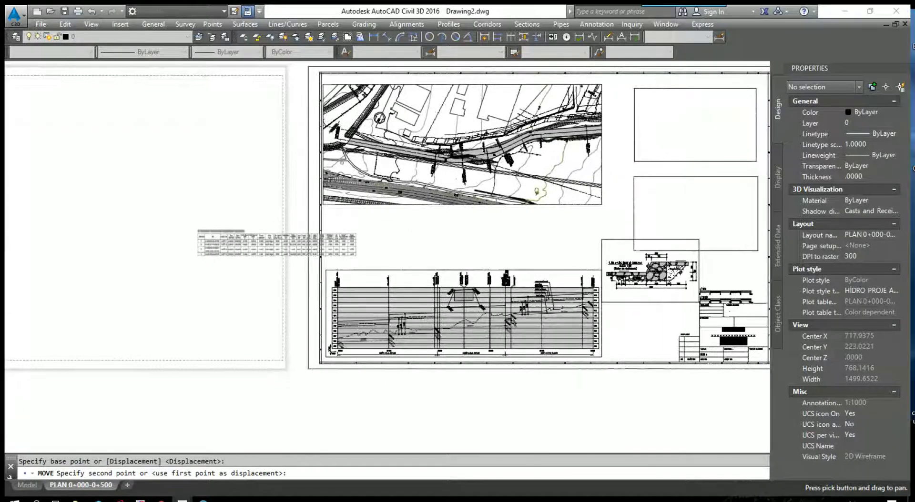
pyautogui.click(485, 235)
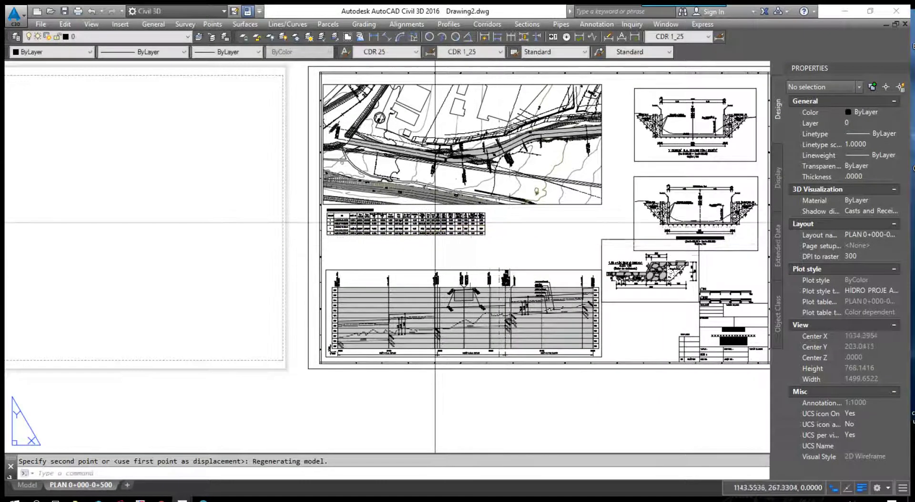
# Zoom in and out to review the table's placement between plan and profile.
pyautogui.scroll(3, 435, 223)
pyautogui.scroll(2, 434, 223)
pyautogui.scroll(-4, 448, 248)
pyautogui.scroll(2, 460, 271)
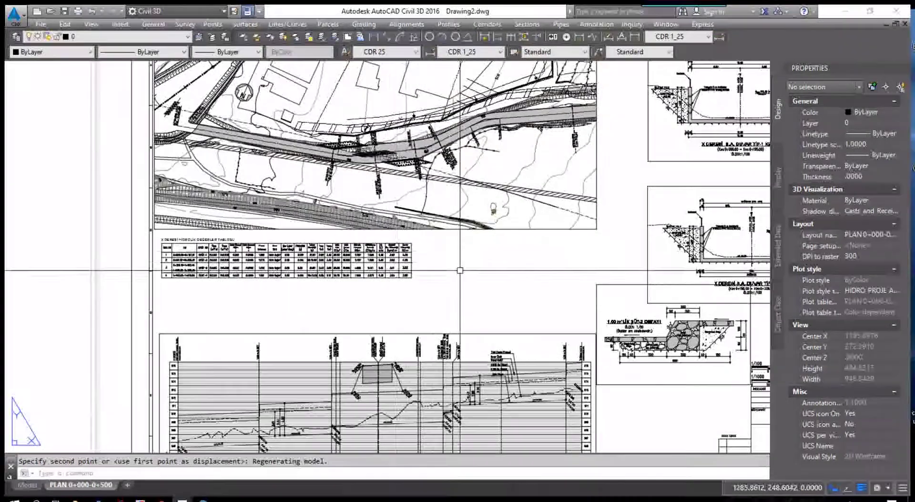
pyautogui.scroll(-2, 381, 276)
pyautogui.scroll(2, 302, 261)
pyautogui.scroll(-4, 328, 291)
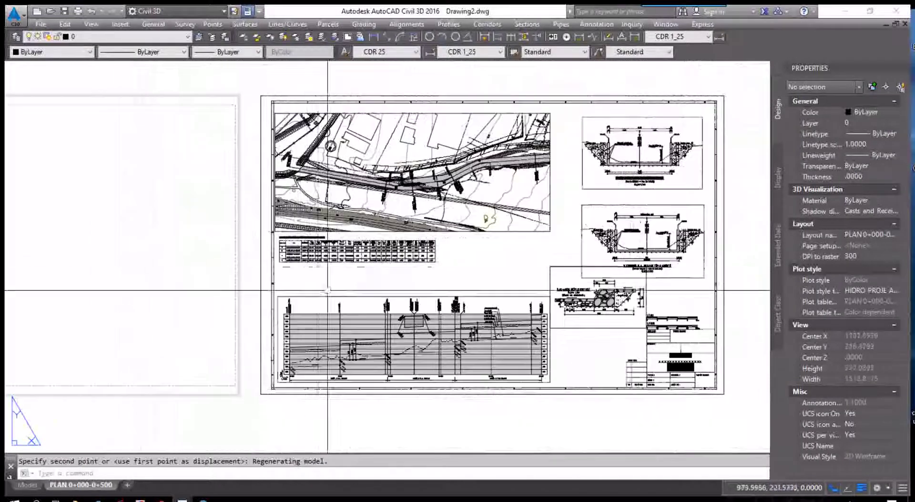
pyautogui.scroll(1, 327, 290)
pyautogui.scroll(1, 328, 273)
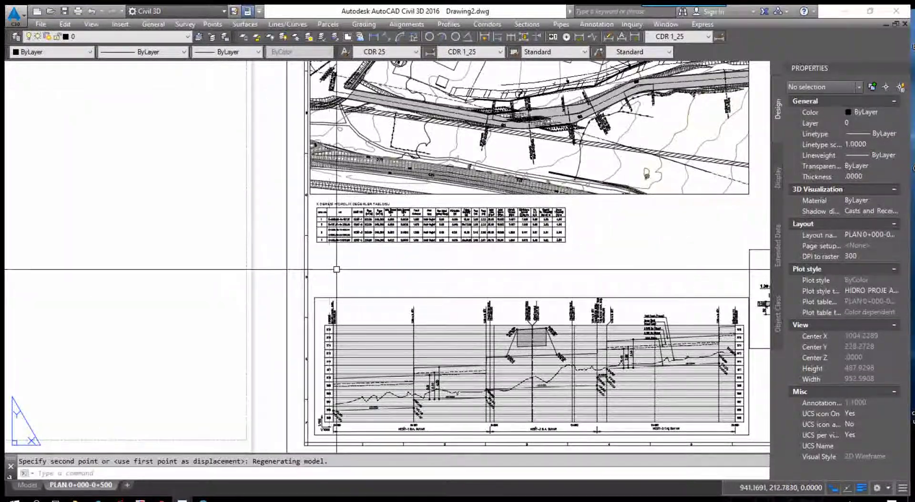
# Duplicate PLAN 0+000-0+500 via Move or Copy and place the copy after the original.
pyautogui.rightClick(111, 489)
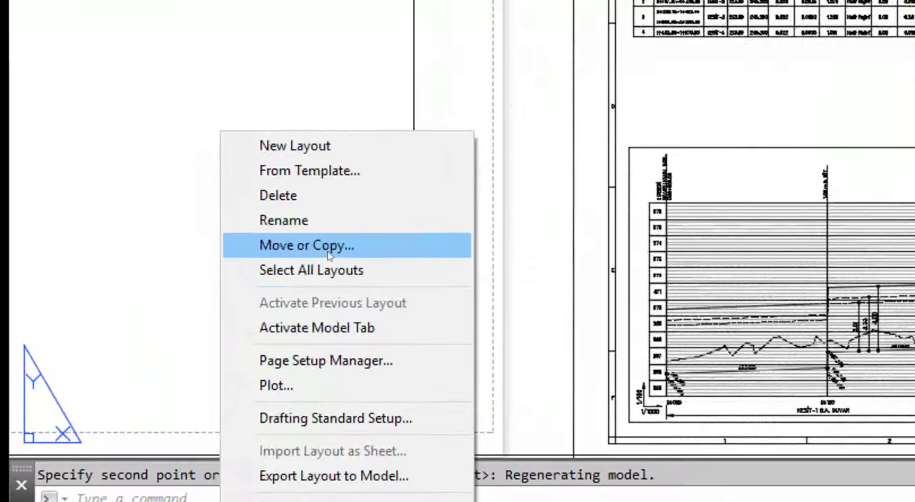
pyautogui.click(164, 346)
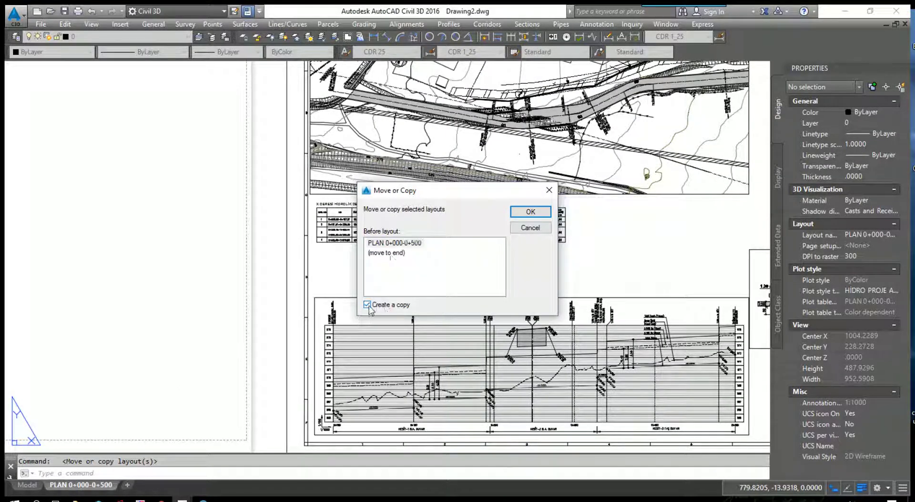
pyautogui.click(538, 217)
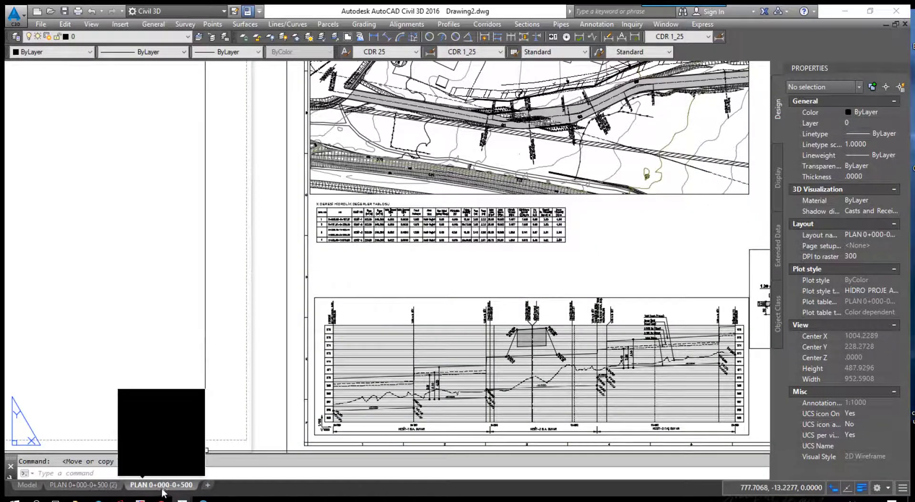
pyautogui.click(108, 484)
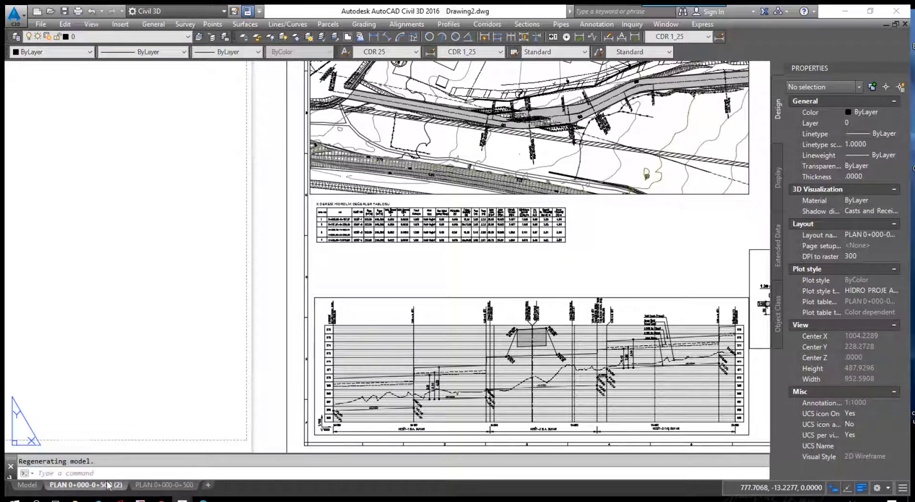
pyautogui.moveTo(108, 485); pyautogui.dragTo(180, 483)
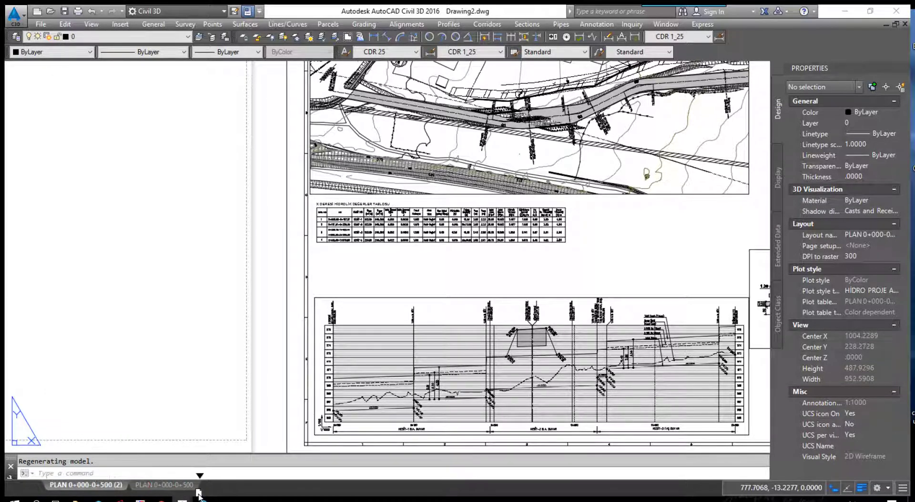
pyautogui.moveTo(156, 486)
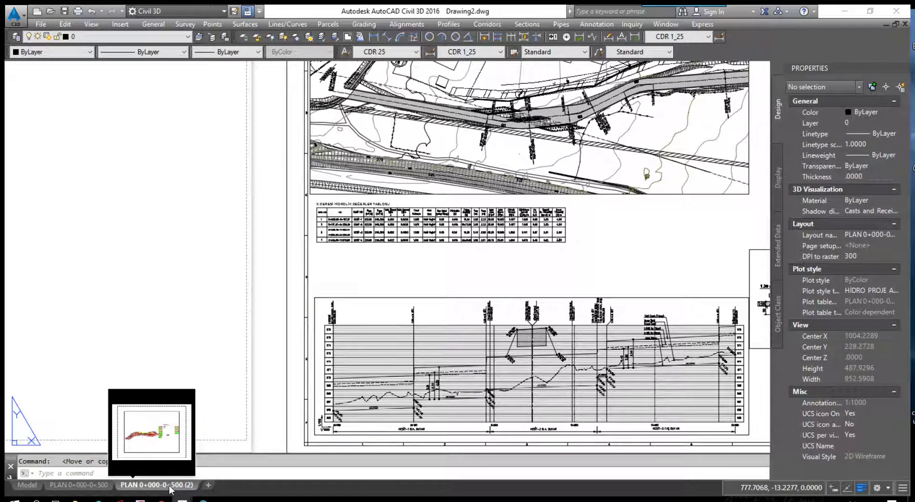
# Rename the duplicate PLAN 0+000-0+500 (2) tab to 'PLAN 0+500-1+000'.
pyautogui.rightClick(177, 487)
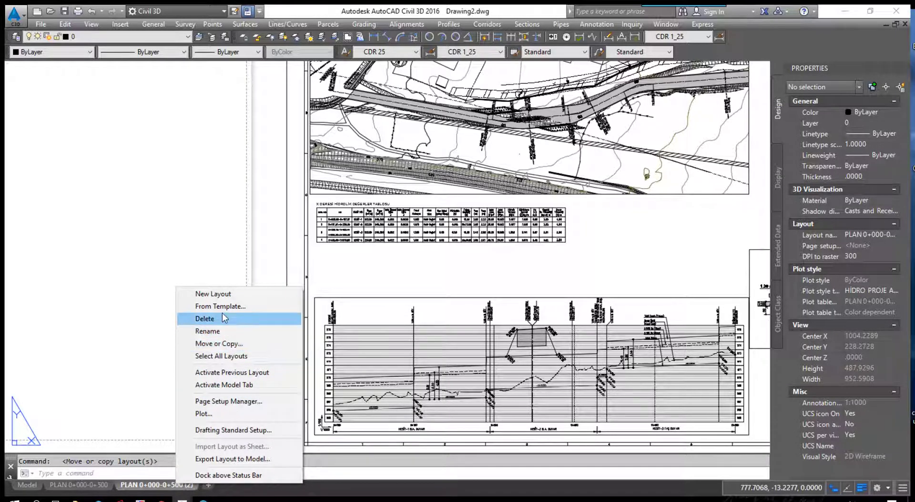
pyautogui.click(223, 331)
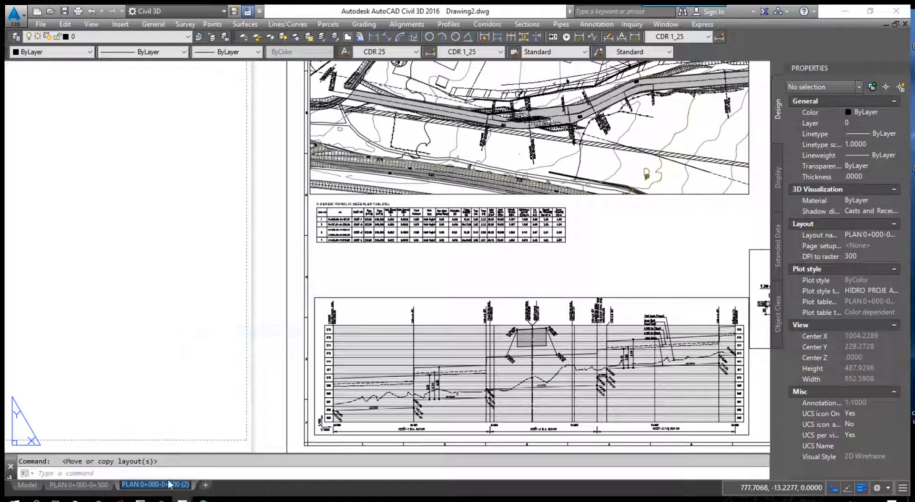
pyautogui.moveTo(154, 485)
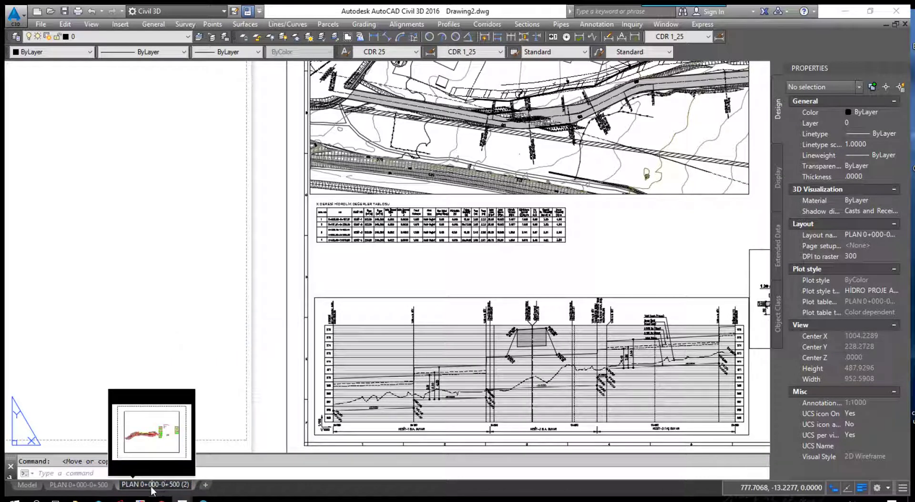
pyautogui.write('500-1+')
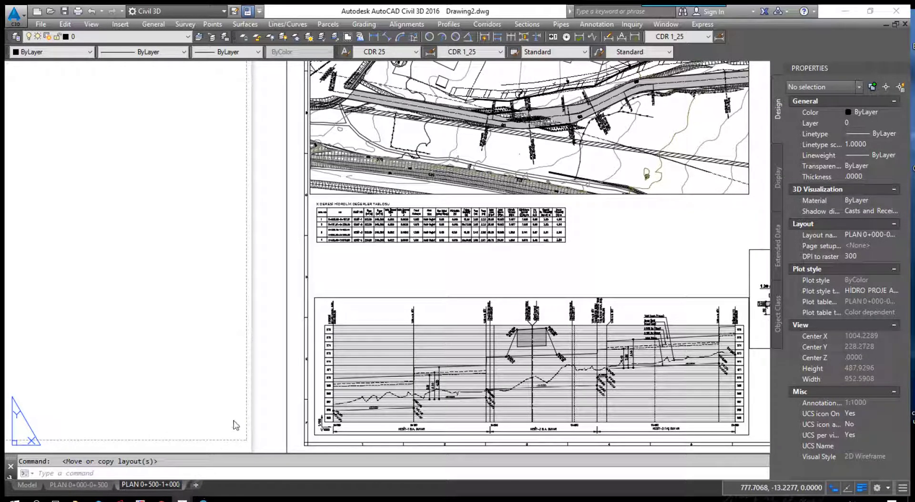
# Enter the plan viewport and pan it to the next road stretch.
pyautogui.click(298, 415)
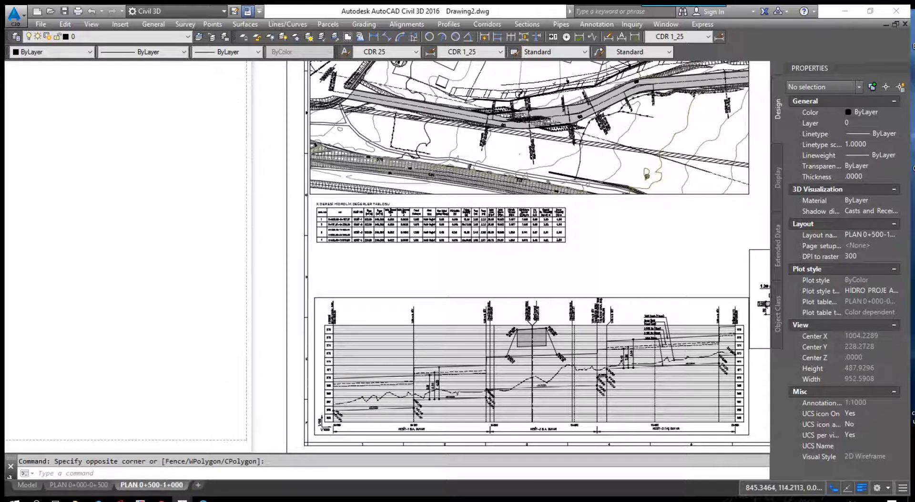
pyautogui.scroll(-2, 401, 226)
pyautogui.scroll(-2, 401, 226)
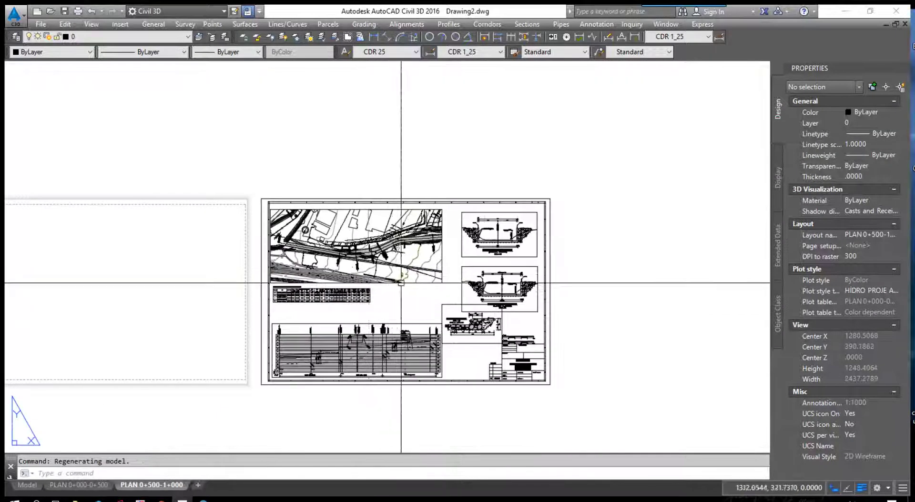
pyautogui.doubleClick(408, 238)
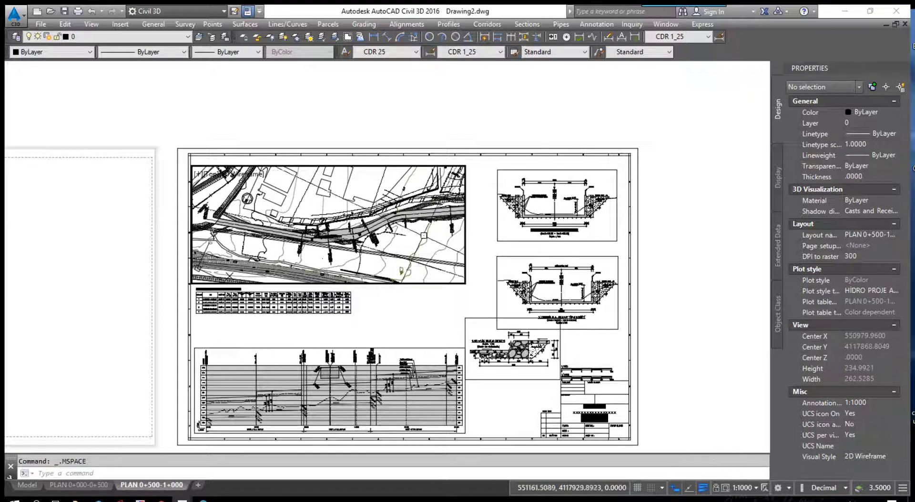
pyautogui.moveTo(423, 236); pyautogui.dragTo(275, 258, button='middle')
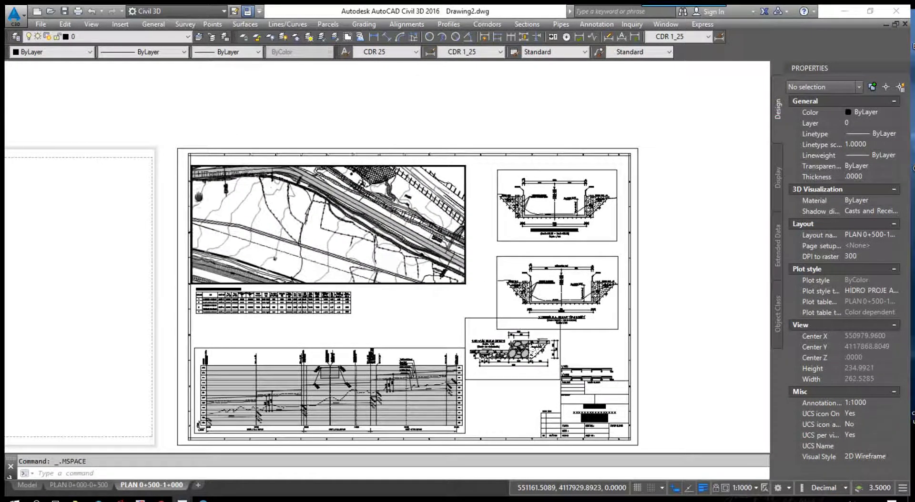
pyautogui.moveTo(199, 197)
pyautogui.mouseDown(button='middle')
pyautogui.moveTo(194, 209)
pyautogui.moveTo(231, 212)
pyautogui.mouseUp(button='middle')
pyautogui.write('MVSETUP')
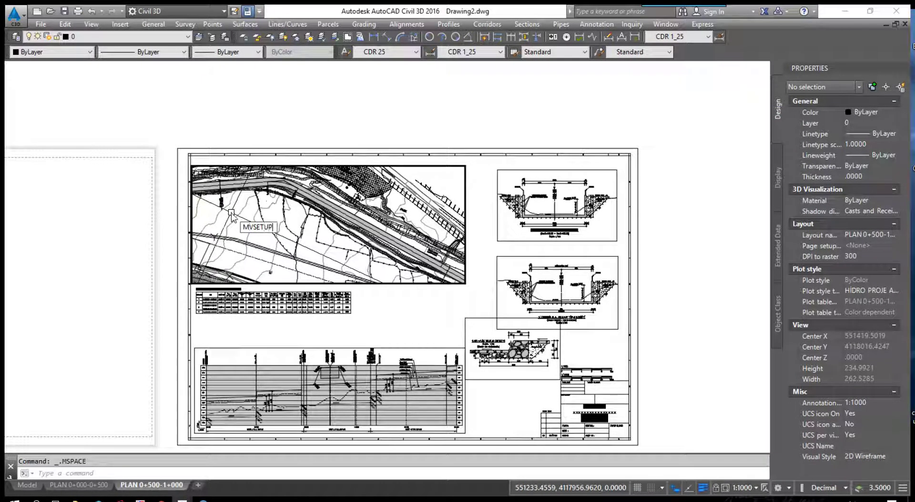
# Try aligning the plan view with MVSETUP Align, cancel, and nudge the view into place.
pyautogui.press('Return')
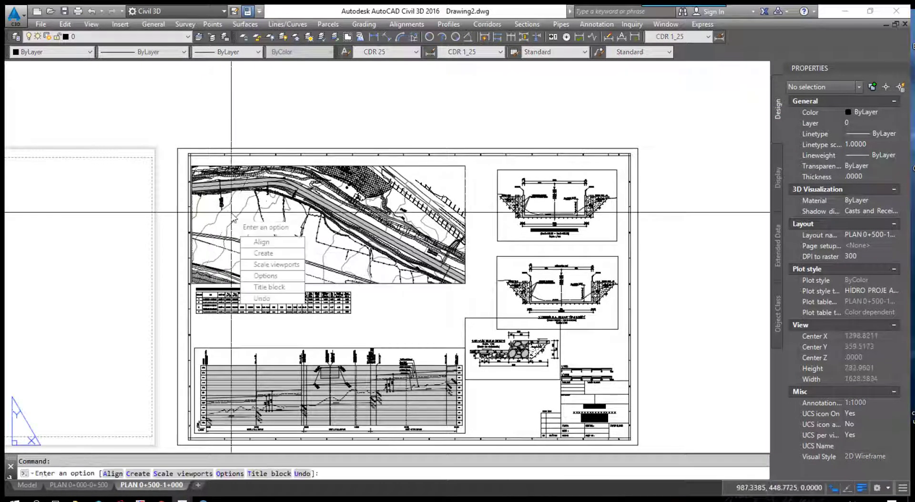
pyautogui.write('A')
pyautogui.press('Return')
pyautogui.press('Return')
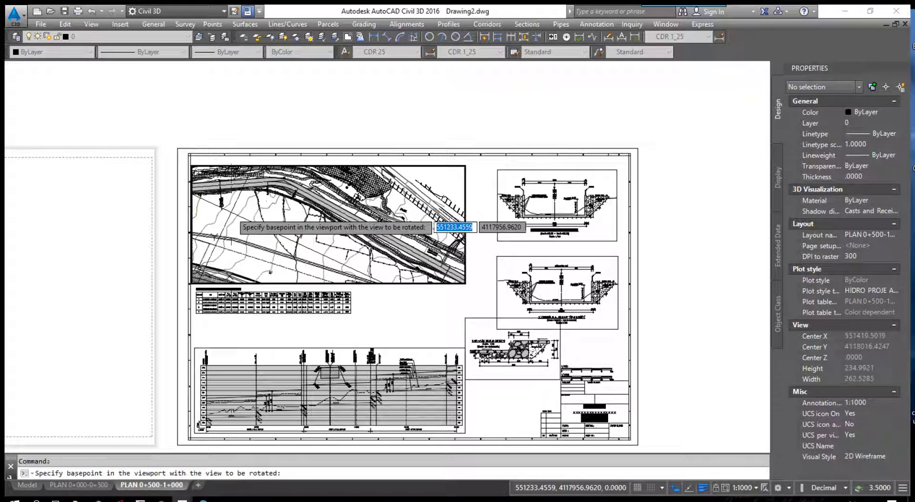
pyautogui.click(231, 212)
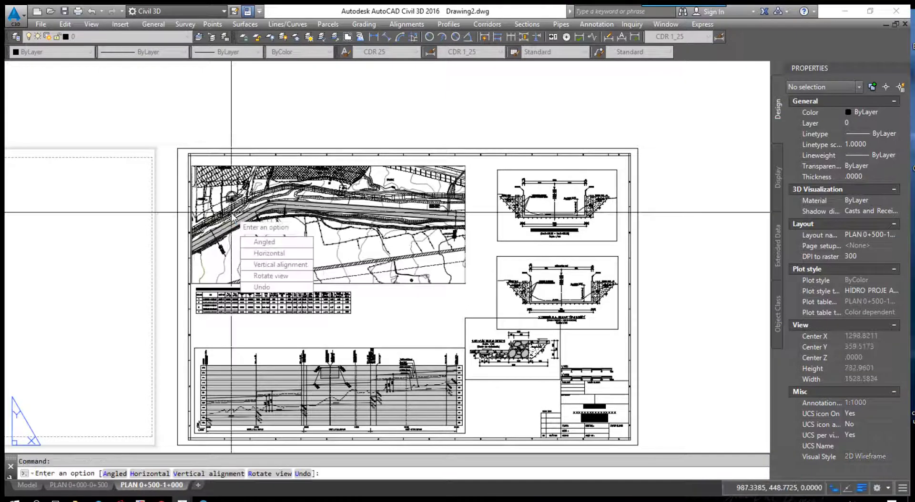
pyautogui.press('Return')
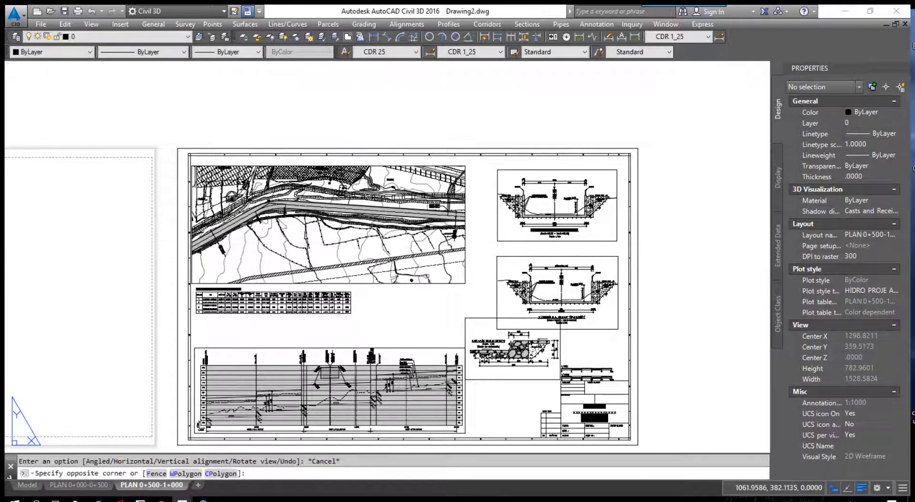
pyautogui.doubleClick(273, 232)
pyautogui.moveTo(272, 231); pyautogui.dragTo(266, 238, button='middle')
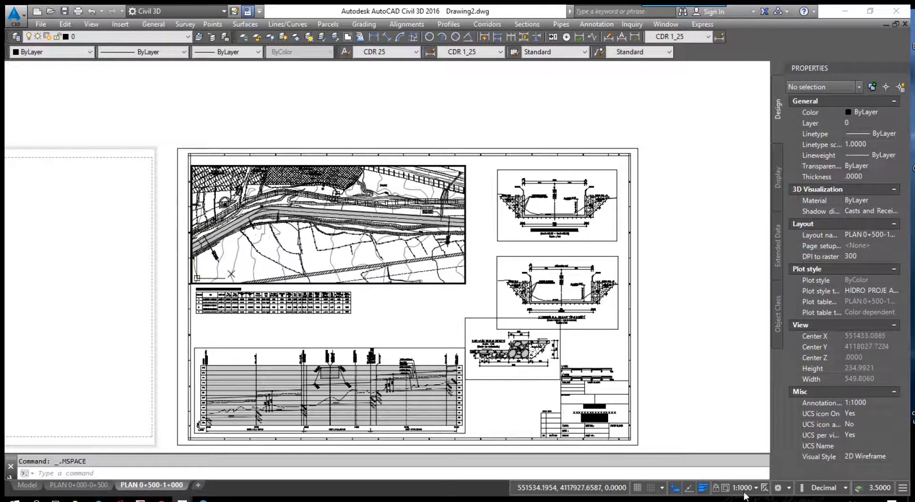
# Enter the profile viewport and slide the profile to show the next stretch.
pyautogui.doubleClick(434, 341)
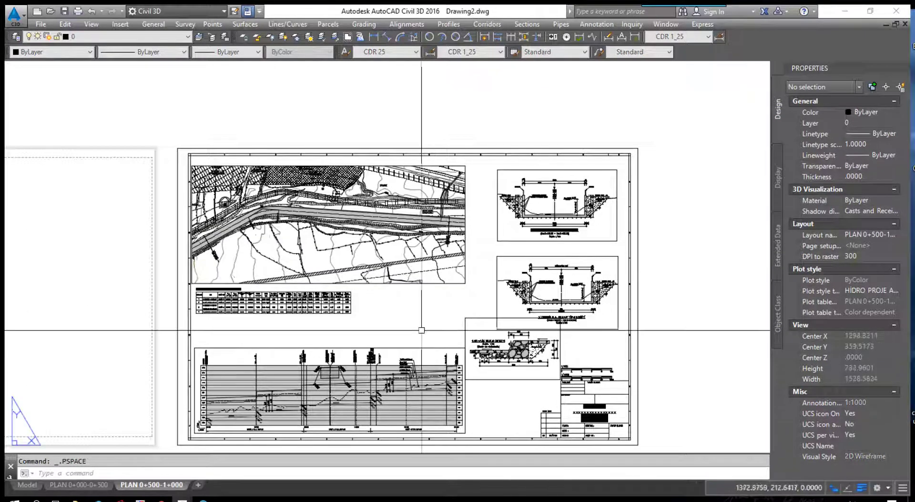
pyautogui.click(417, 349)
pyautogui.moveTo(417, 357); pyautogui.dragTo(413, 315, button='middle')
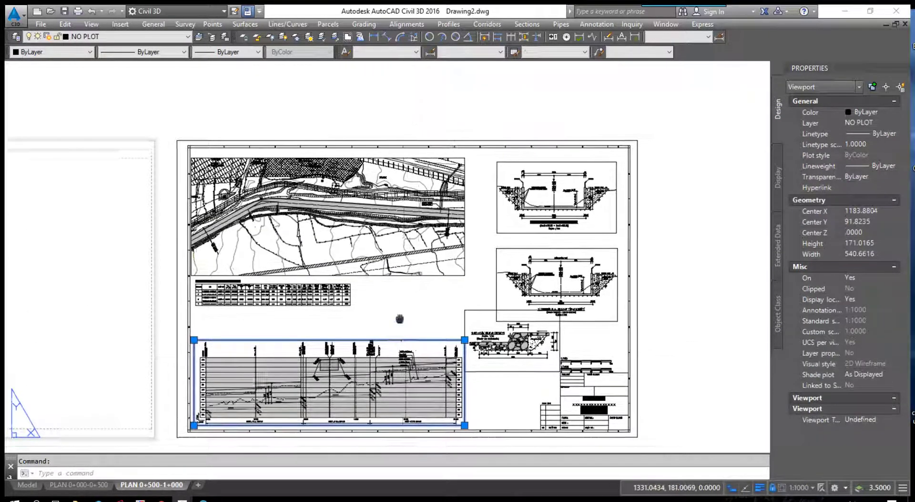
pyautogui.doubleClick(412, 314)
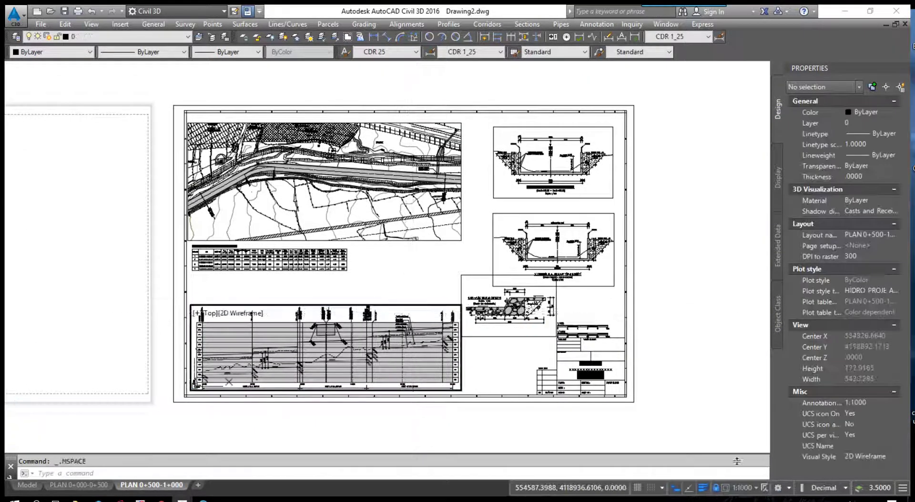
pyautogui.moveTo(252, 343); pyautogui.dragTo(231, 336, button='middle')
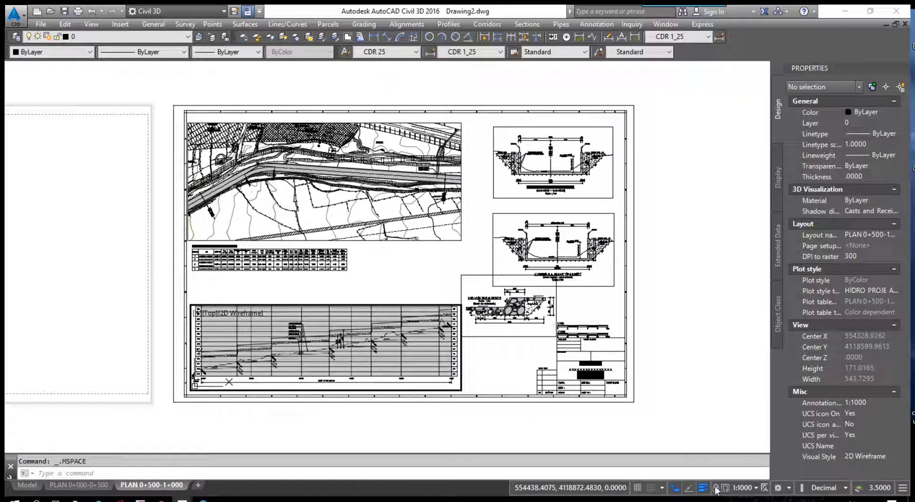
# Stretch the profile viewport's top edge upward in paper space and review the result.
pyautogui.doubleClick(605, 450)
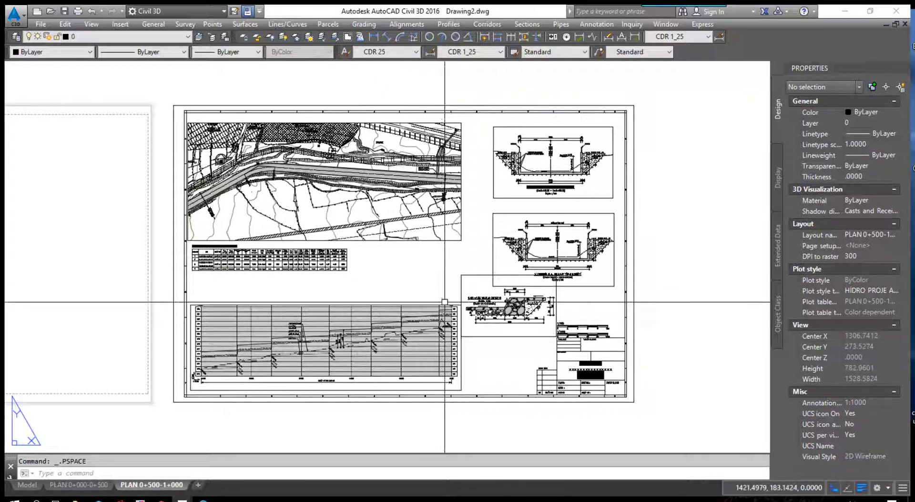
pyautogui.click(461, 305)
pyautogui.click(460, 305)
pyautogui.click(462, 272)
pyautogui.click(462, 272)
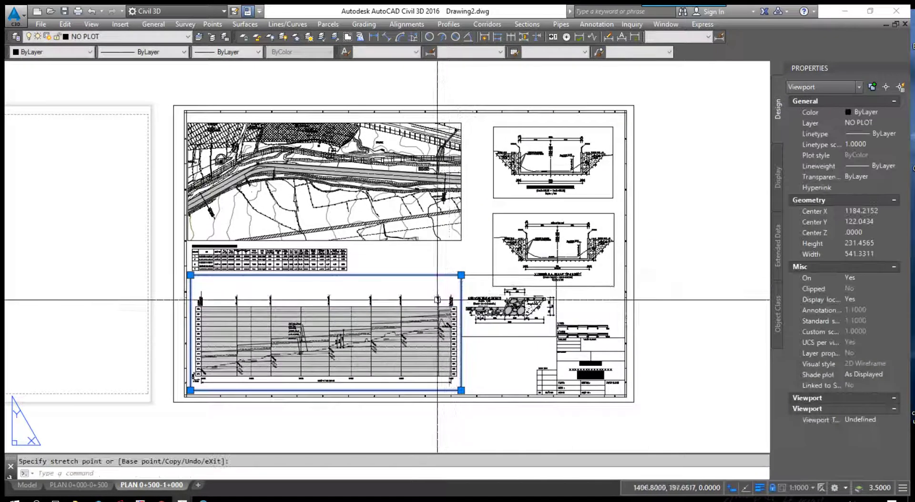
pyautogui.scroll(3, 444, 305)
pyautogui.scroll(-3, 443, 305)
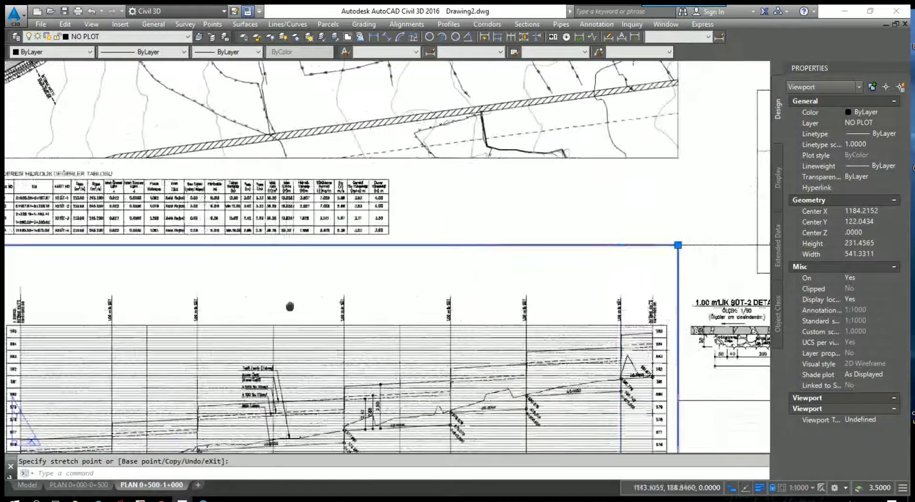
pyautogui.moveTo(444, 305); pyautogui.dragTo(256, 309, button='middle')
pyautogui.scroll(4, 256, 308)
# Pan inside the upper viewport to frame the X Deresi Taş Duvar Tip Kesiti with its top dimensions.
pyautogui.press('Escape')
pyautogui.scroll(-3, 283, 294)
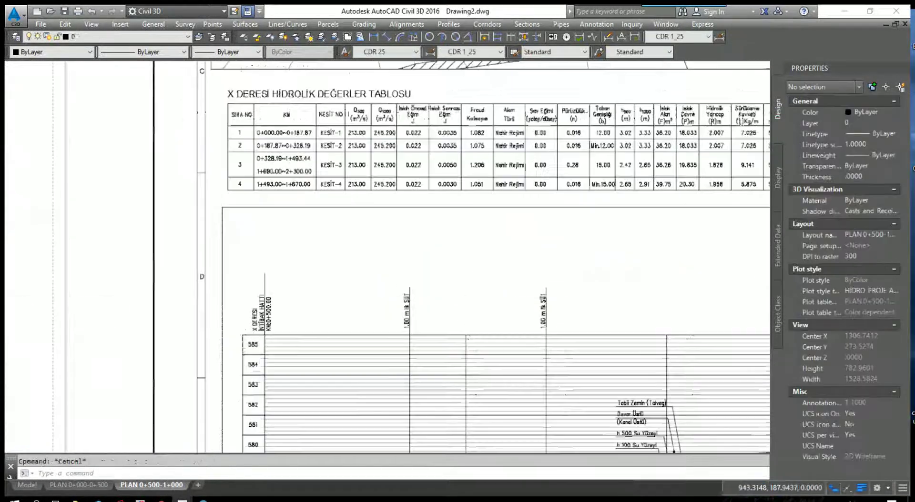
pyautogui.scroll(-5, 246, 279)
pyautogui.scroll(4, 615, 163)
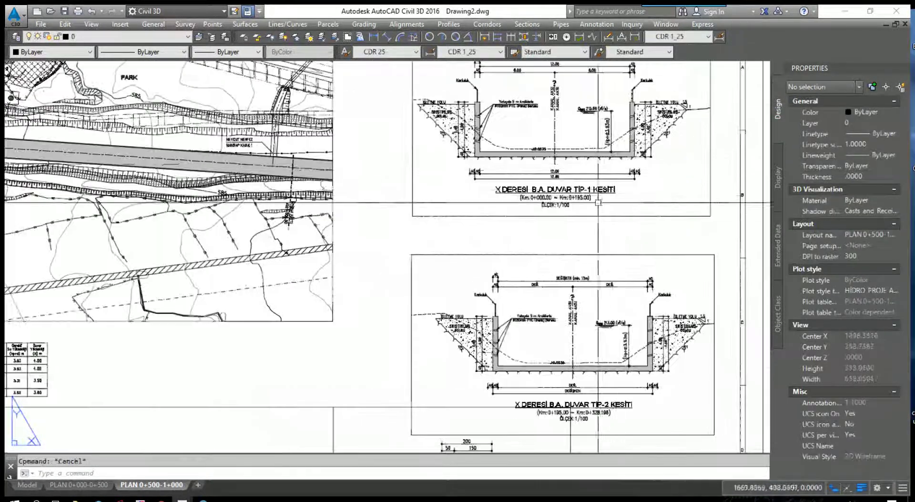
pyautogui.scroll(1, 585, 297)
pyautogui.scroll(-1, 587, 232)
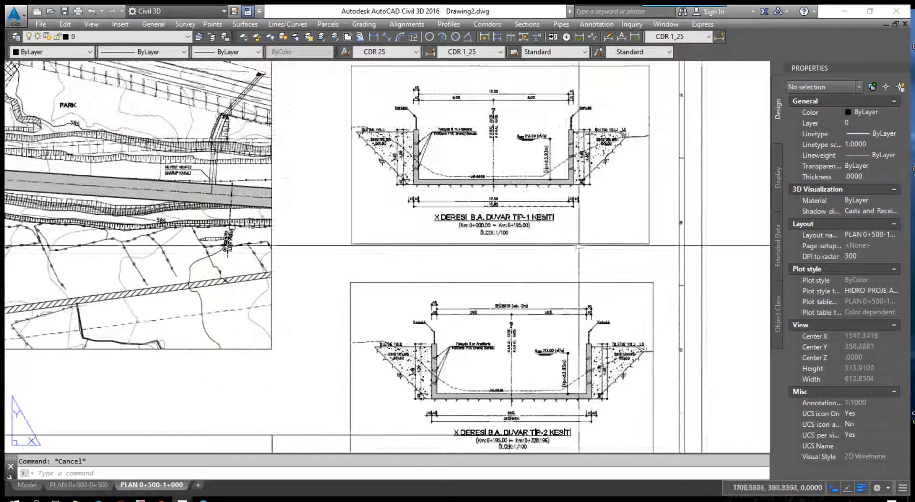
pyautogui.doubleClick(587, 232)
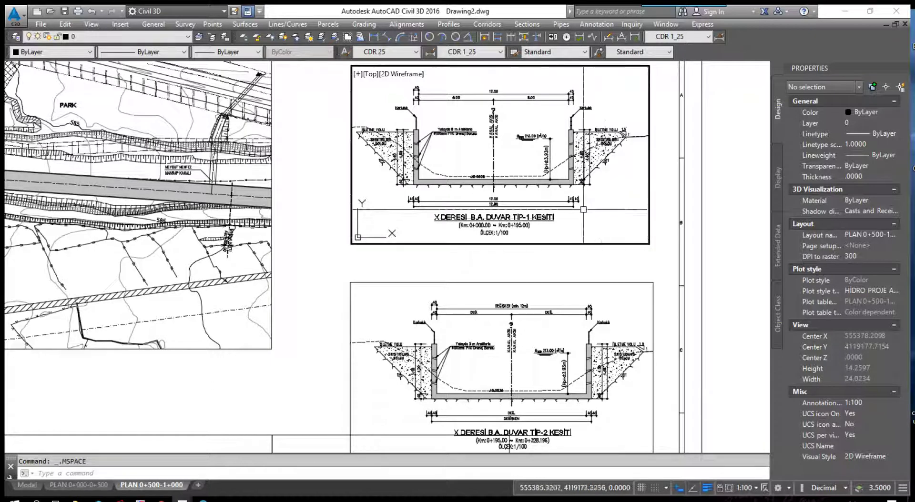
pyautogui.moveTo(539, 267); pyautogui.dragTo(540, 73, button='middle')
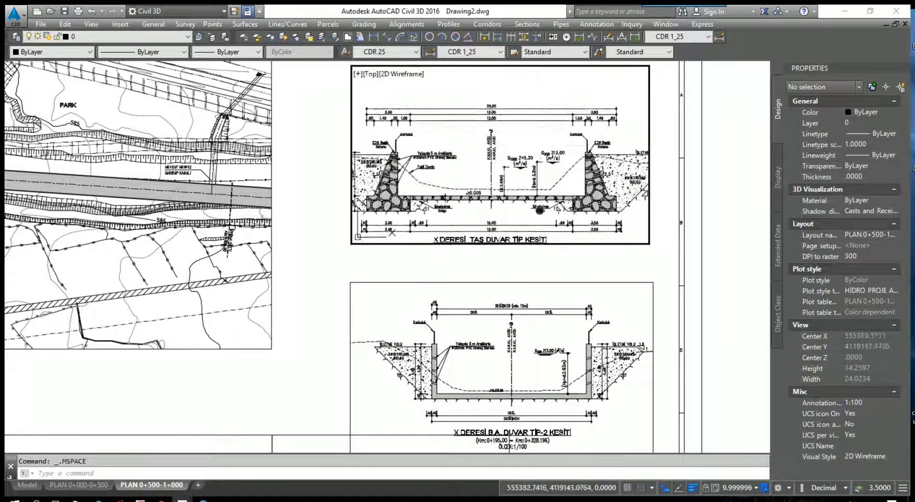
pyautogui.moveTo(539, 163); pyautogui.dragTo(544, 213, button='middle')
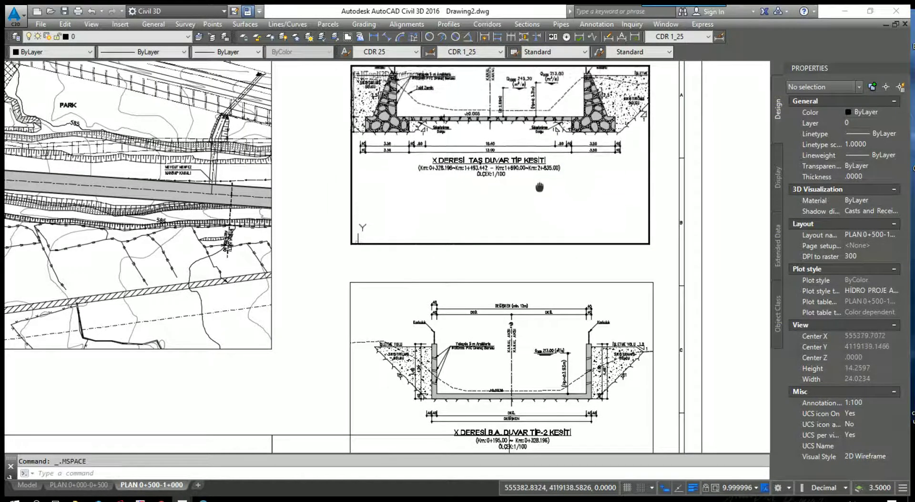
pyautogui.moveTo(552, 174); pyautogui.dragTo(553, 197, button='middle')
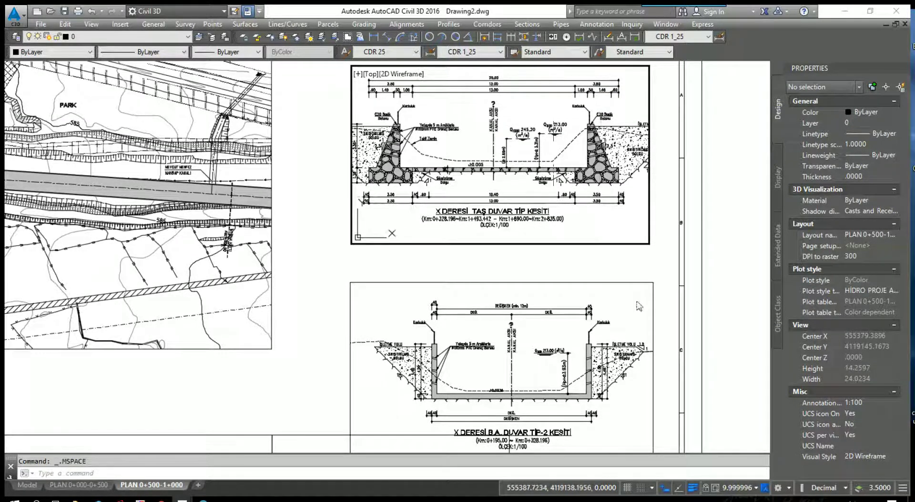
# Set the section viewport scale to 1:100 and select the viewport on the sheet.
pyautogui.click(746, 492)
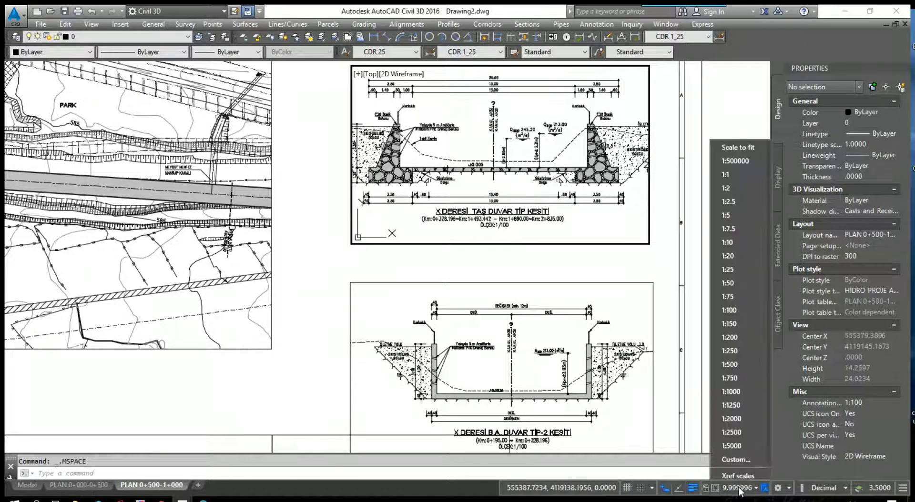
pyautogui.click(747, 314)
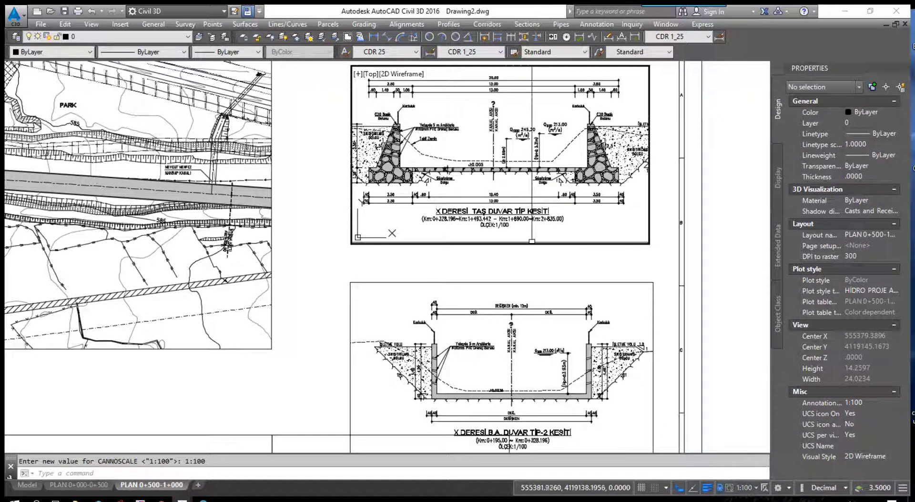
pyautogui.click(453, 244)
# Stretch the stone-wall section viewport wider by pulling out its left and right edges.
pyautogui.click(351, 244)
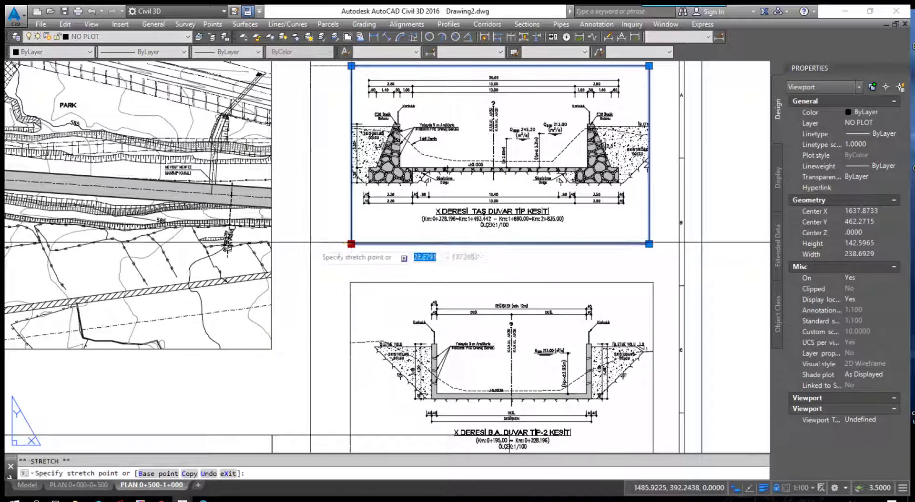
pyautogui.click(308, 244)
pyautogui.click(298, 245)
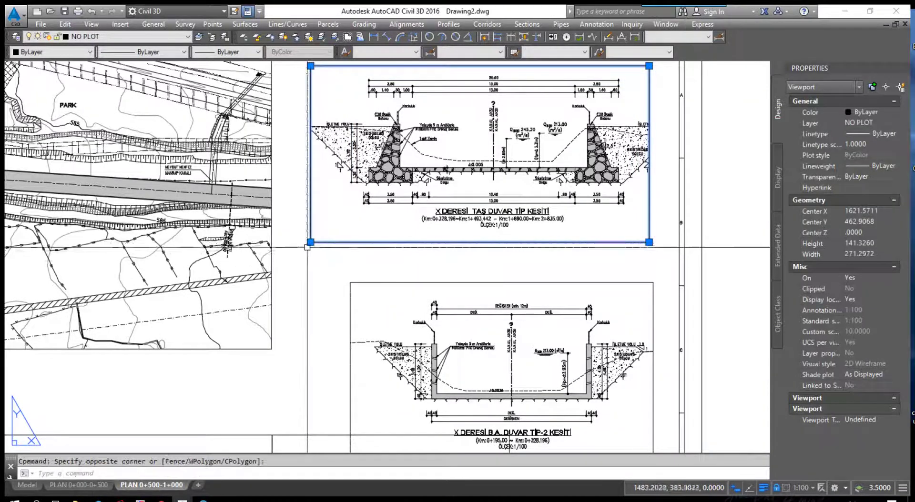
pyautogui.click(310, 242)
pyautogui.click(288, 246)
pyautogui.moveTo(289, 246); pyautogui.dragTo(257, 272, button='middle')
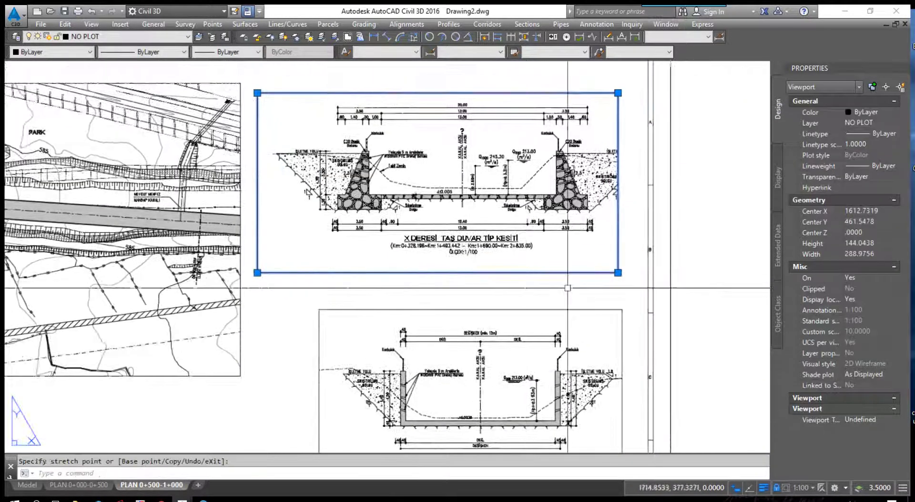
pyautogui.click(618, 273)
pyautogui.click(670, 273)
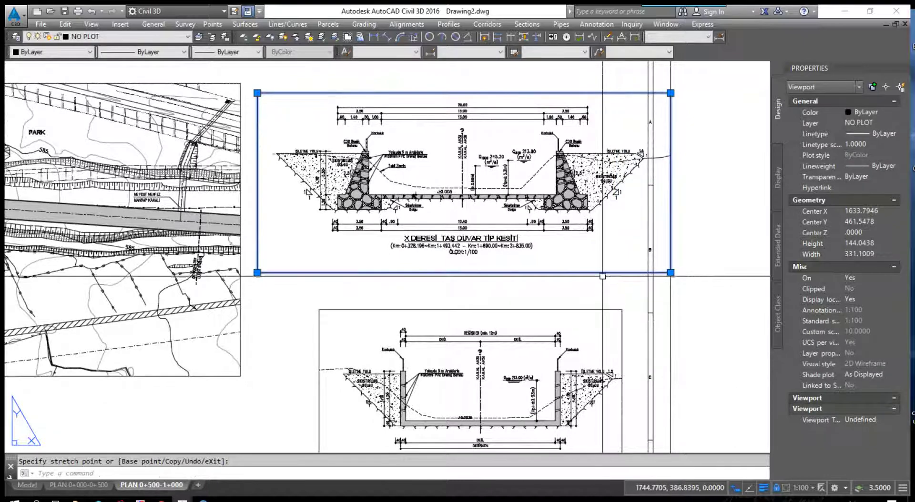
pyautogui.click(671, 273)
pyautogui.click(648, 273)
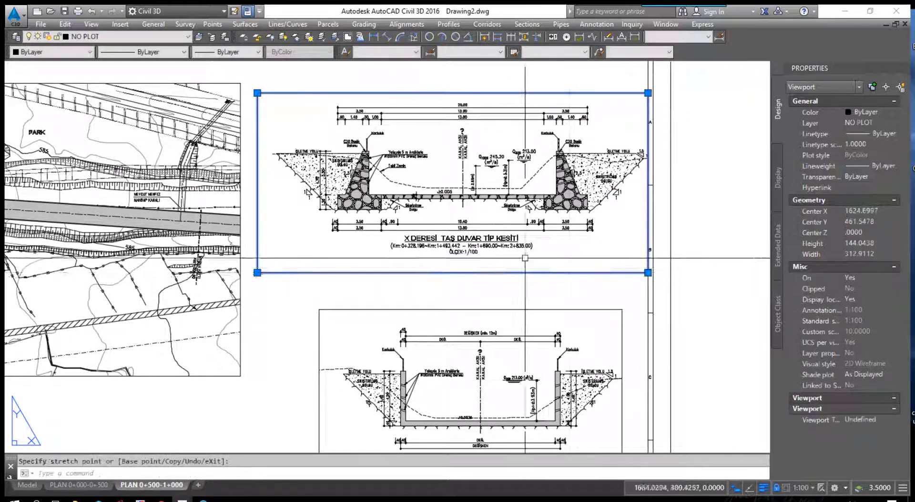
pyautogui.press('Escape')
# Move the viewport slightly left and widen its right edge, giving a 330.59 × 144.04 frame.
pyautogui.click(548, 273)
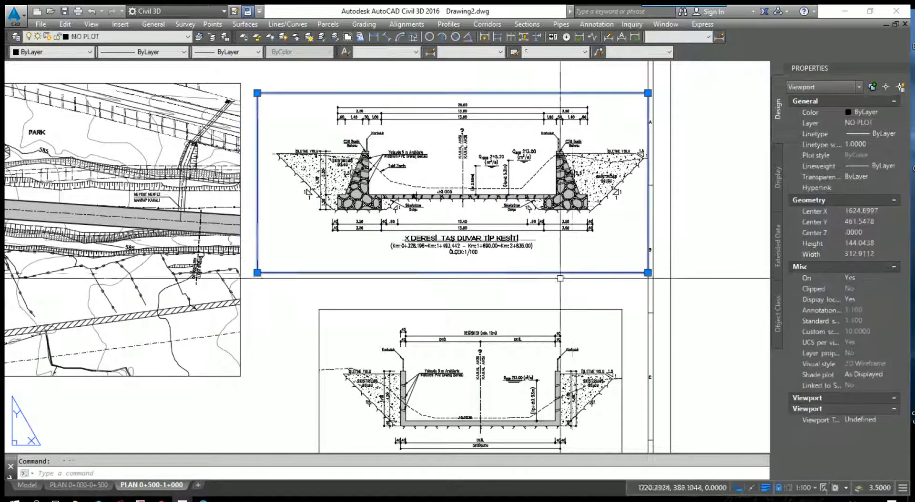
pyautogui.write('m')
pyautogui.press('Return')
pyautogui.click(586, 278)
pyautogui.click(563, 279)
pyautogui.click(626, 267)
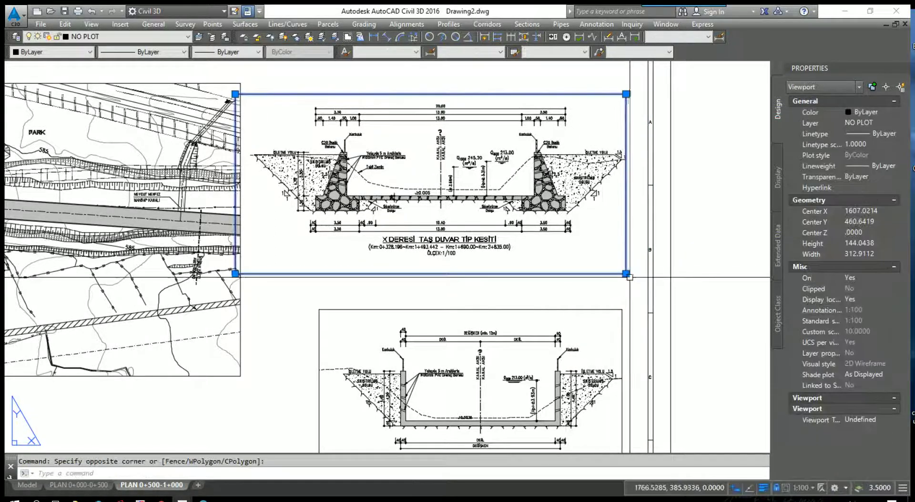
pyautogui.click(626, 274)
pyautogui.click(648, 274)
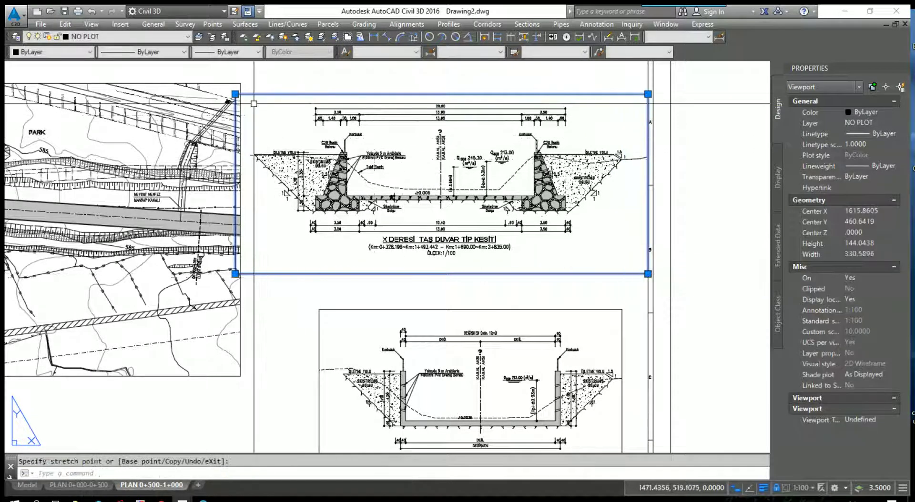
pyautogui.press('Escape')
# Move the 1:50 detail viewport up so it sits beneath the stone-wall section.
pyautogui.scroll(-2, 381, 257)
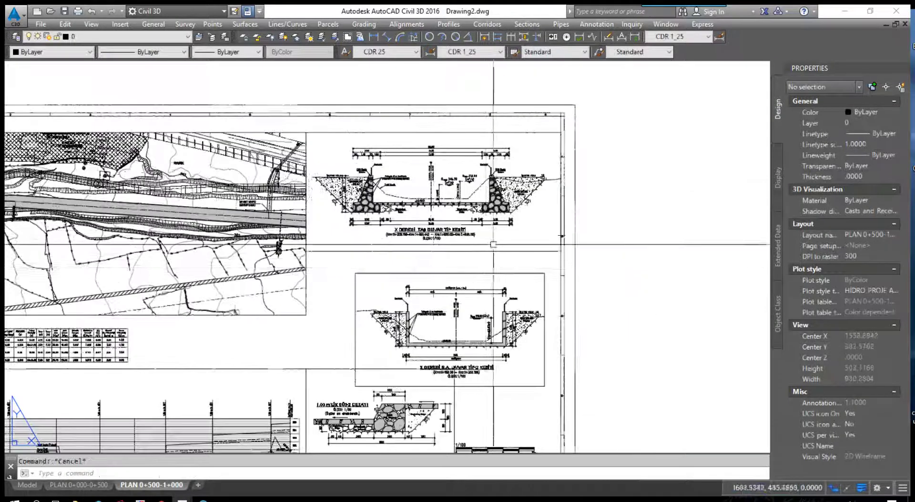
pyautogui.scroll(-3, 552, 250)
pyautogui.scroll(2, 551, 250)
pyautogui.click(551, 250)
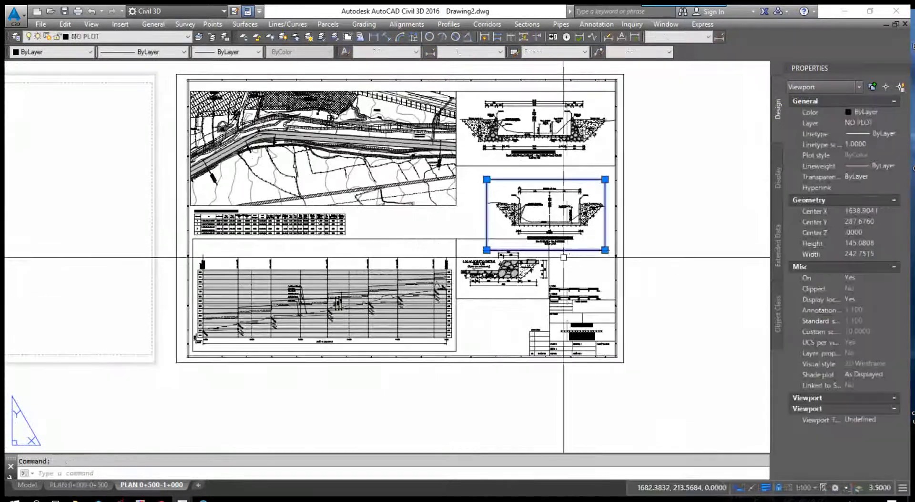
pyautogui.write('m')
pyautogui.press('Return')
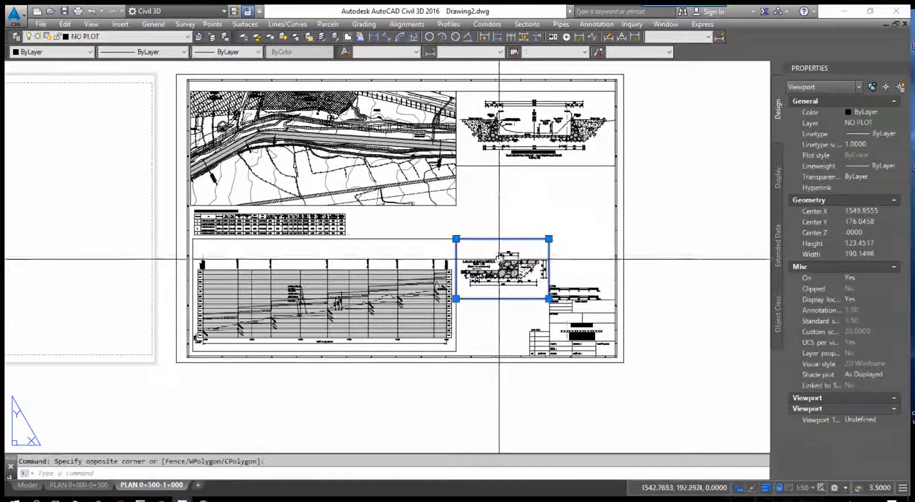
pyautogui.click(532, 210)
pyautogui.click(514, 196)
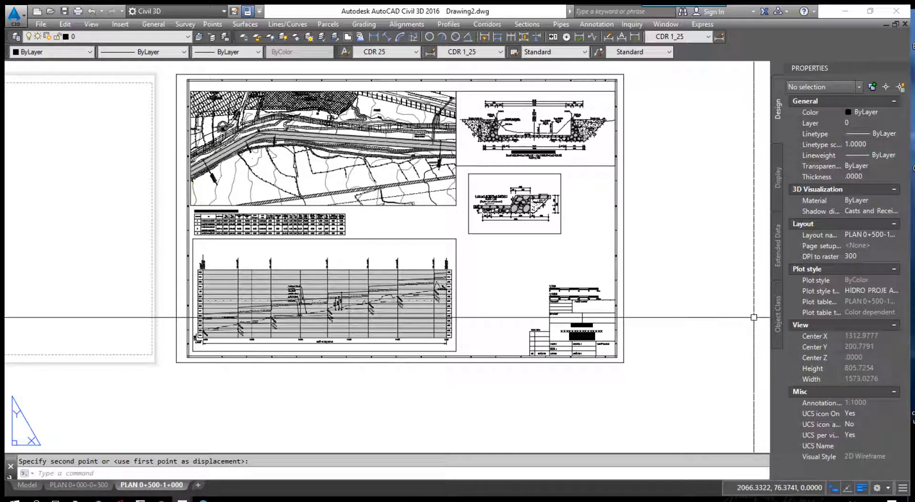
# Copy the PLAN 0+500-1+000 layout to the end as PLAN 0+500-1+000 (2) and open it.
pyautogui.rightClick(182, 487)
pyautogui.click(220, 344)
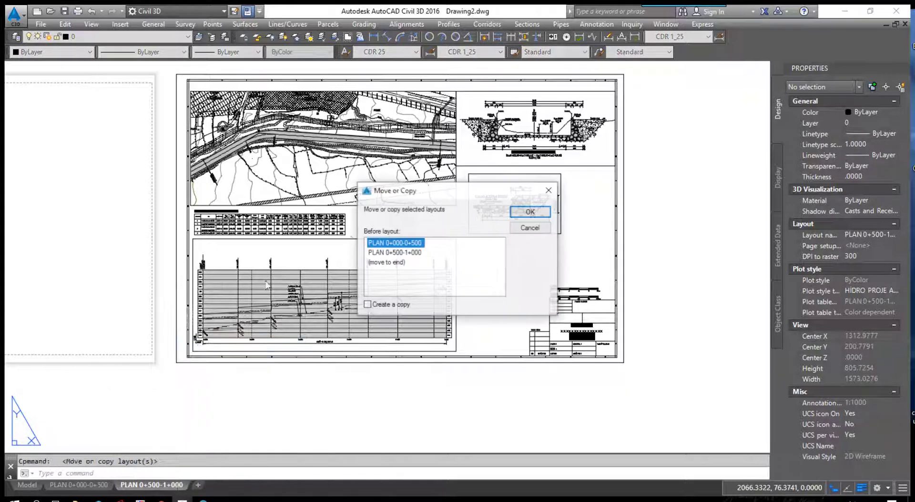
pyautogui.click(522, 230)
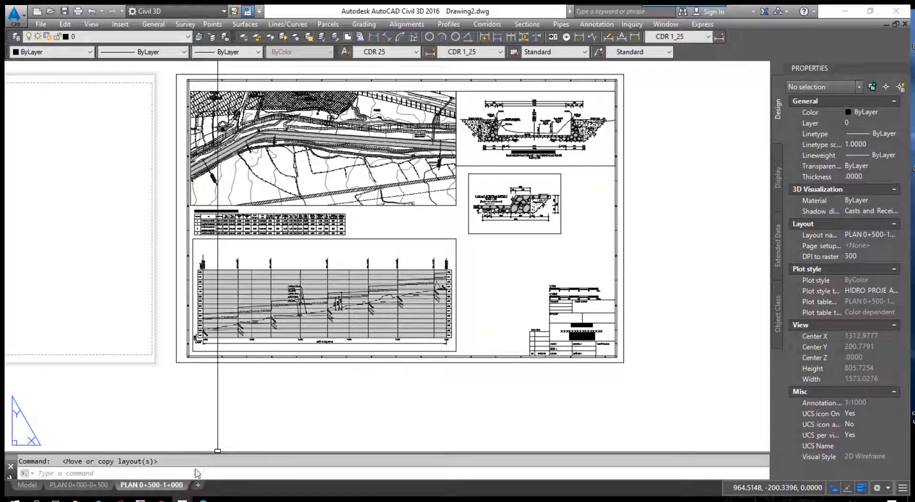
pyautogui.rightClick(171, 487)
pyautogui.click(221, 344)
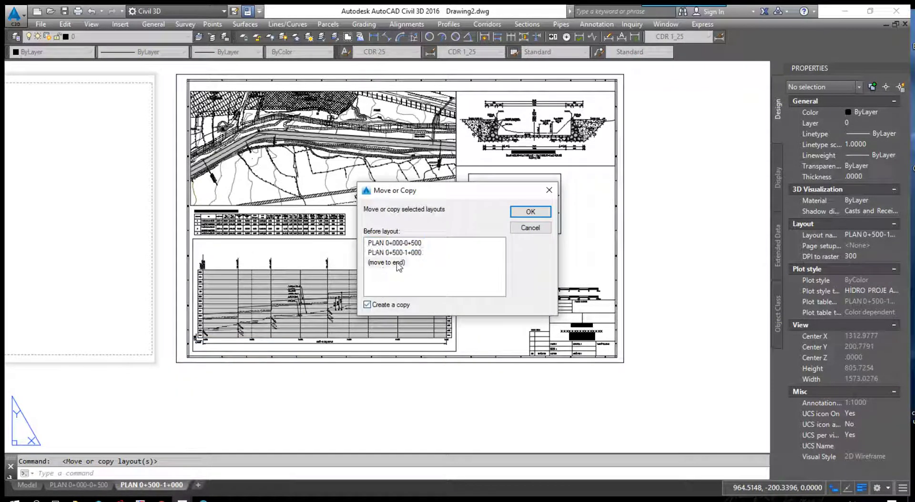
pyautogui.click(516, 213)
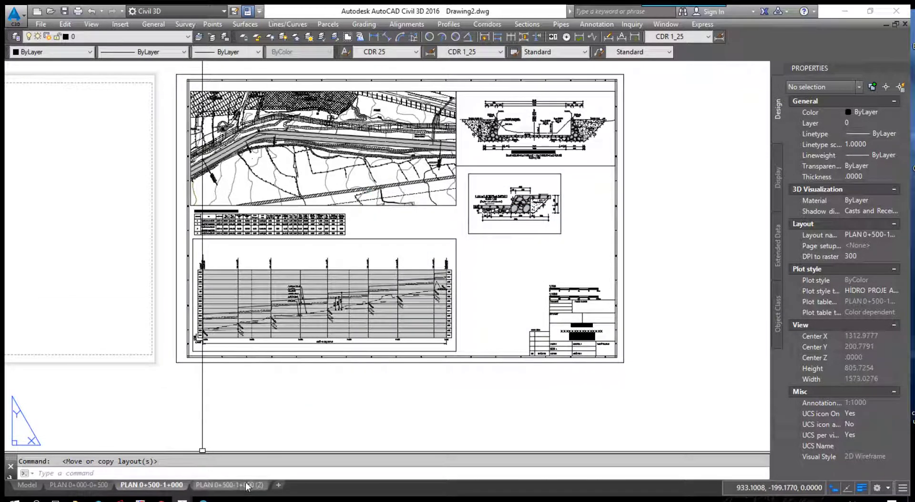
pyautogui.moveTo(227, 486)
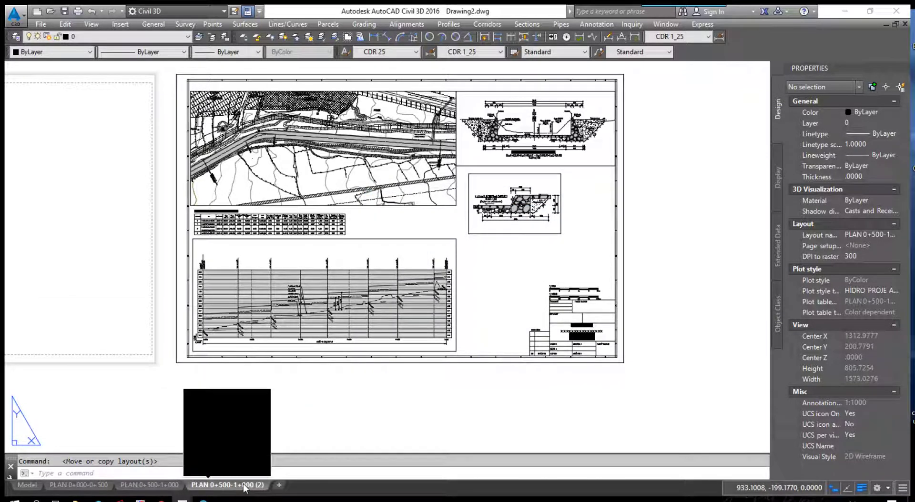
pyautogui.click(245, 486)
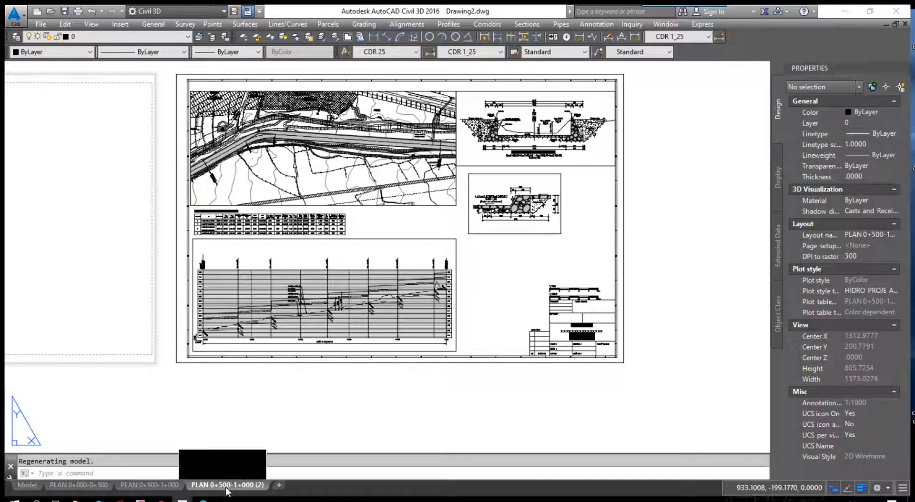